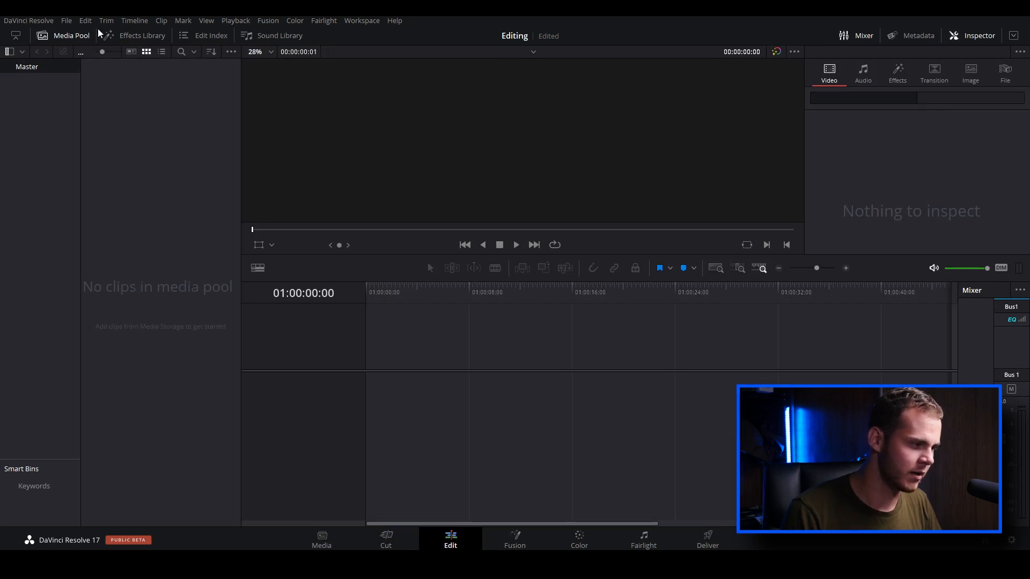
Import all clips from the Erbzmagic folder on New Volume (G:) into the media pool, changing the project frame rate to match
click(68, 23)
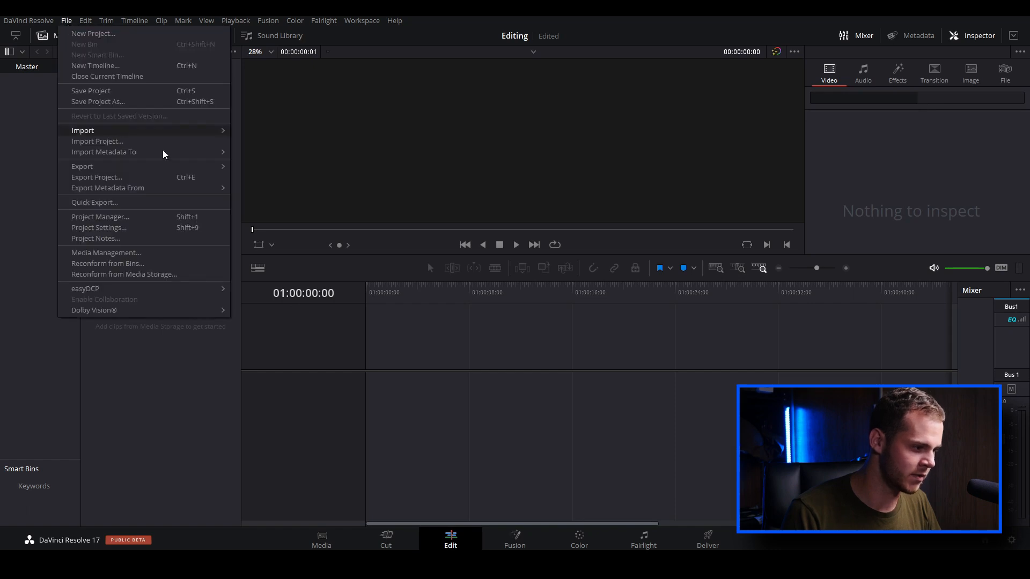
mouse_move(201, 133)
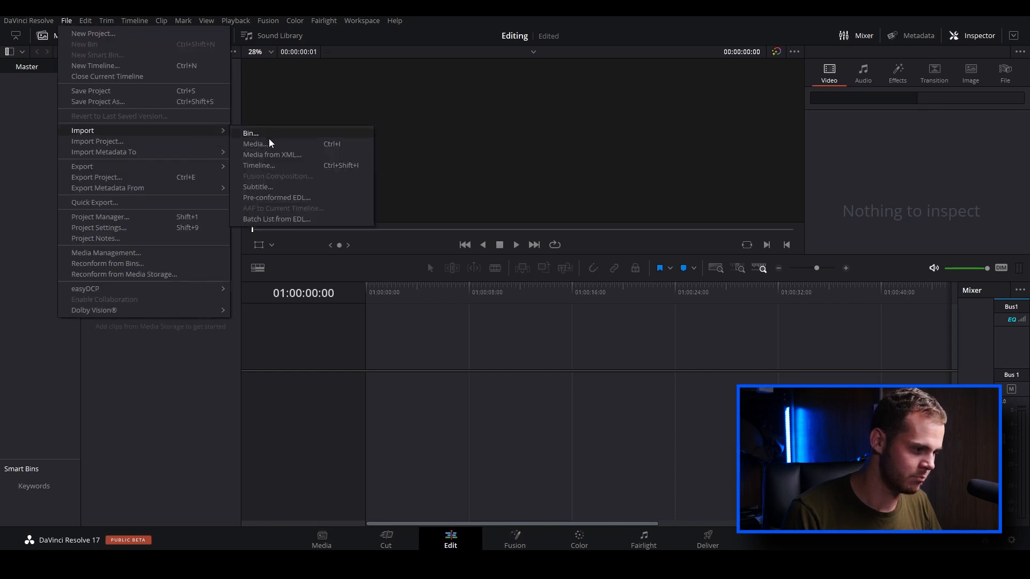
click(269, 141)
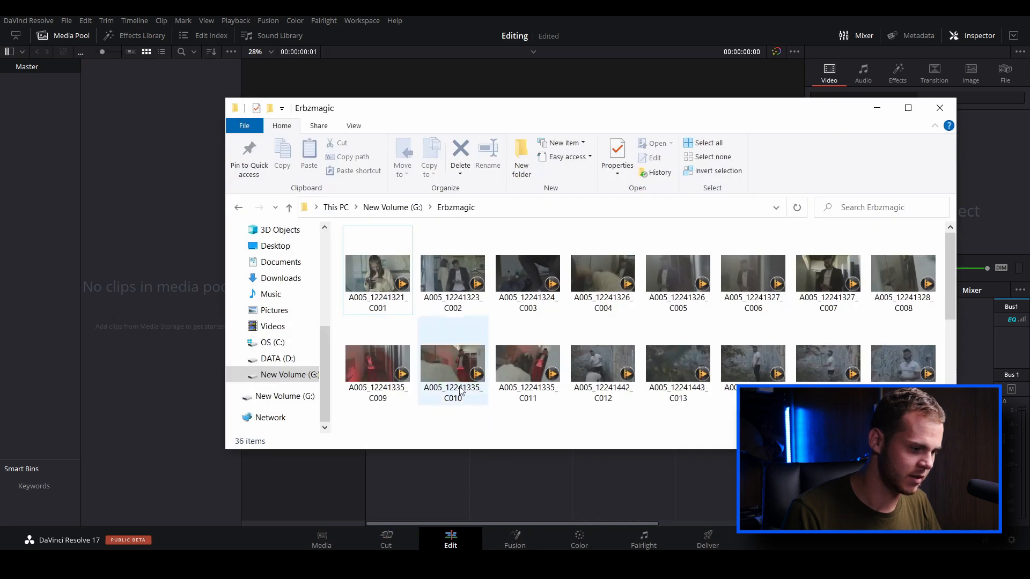
drag(340, 230, 945, 450)
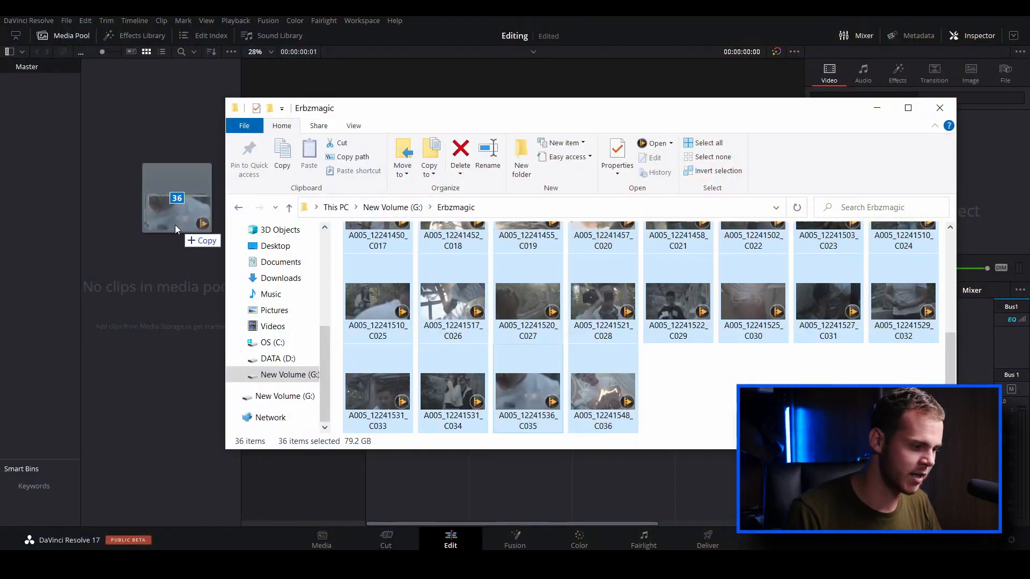
drag(175, 224, 168, 224)
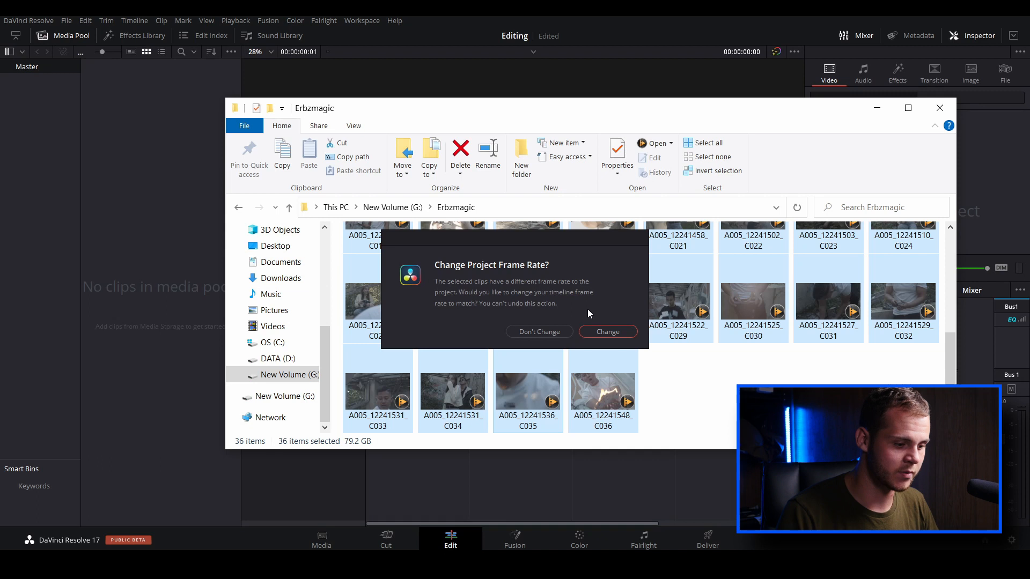
click(606, 332)
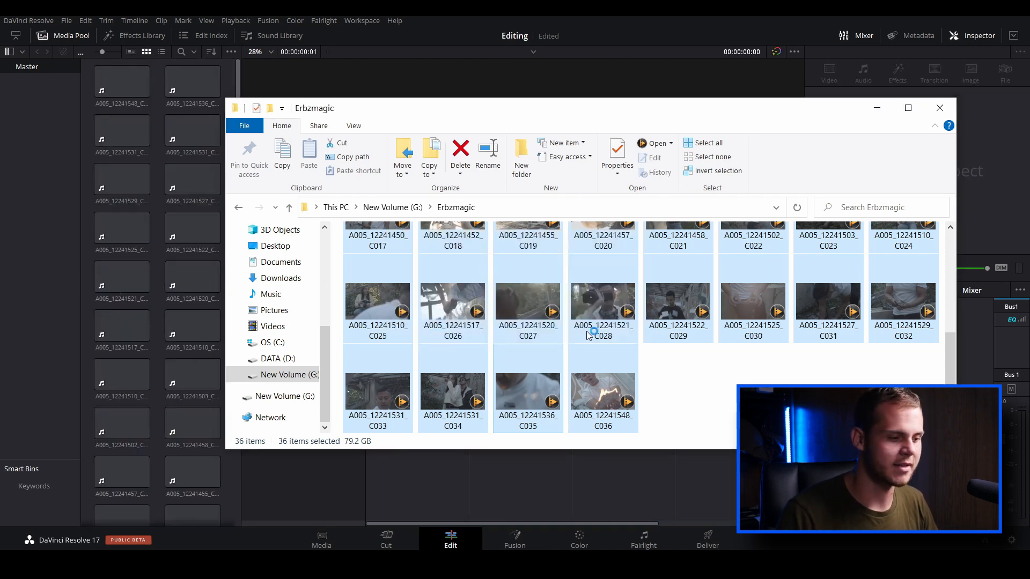
Look through the timeline resolution options in the project's master settings and leave the settings without saving
click(246, 171)
click(148, 106)
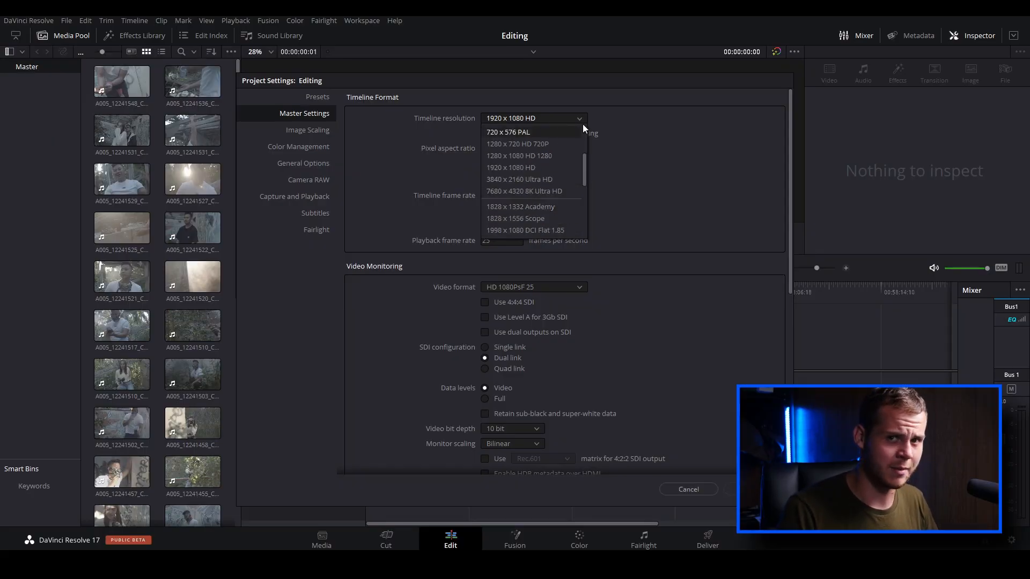
click(561, 117)
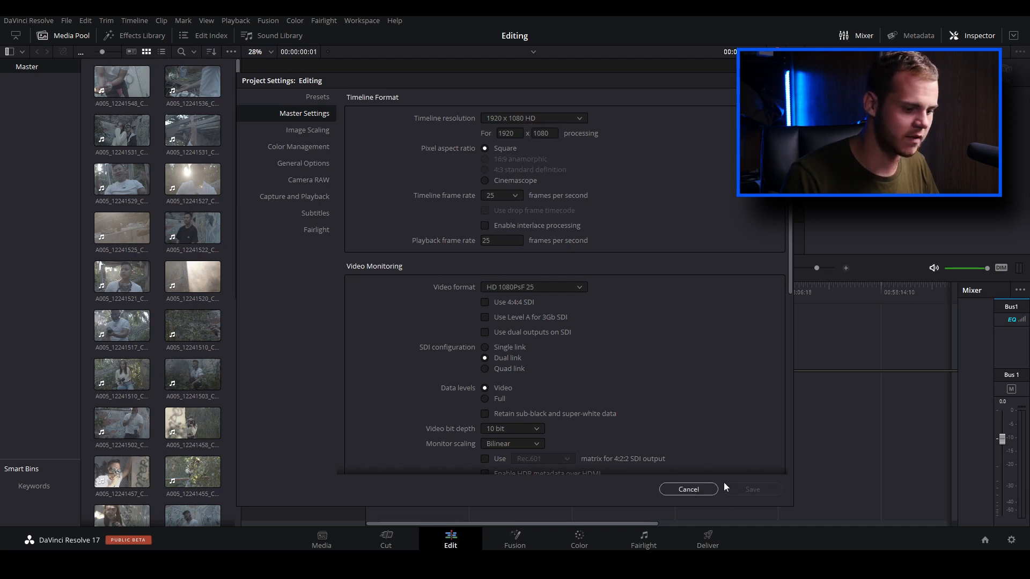
click(663, 487)
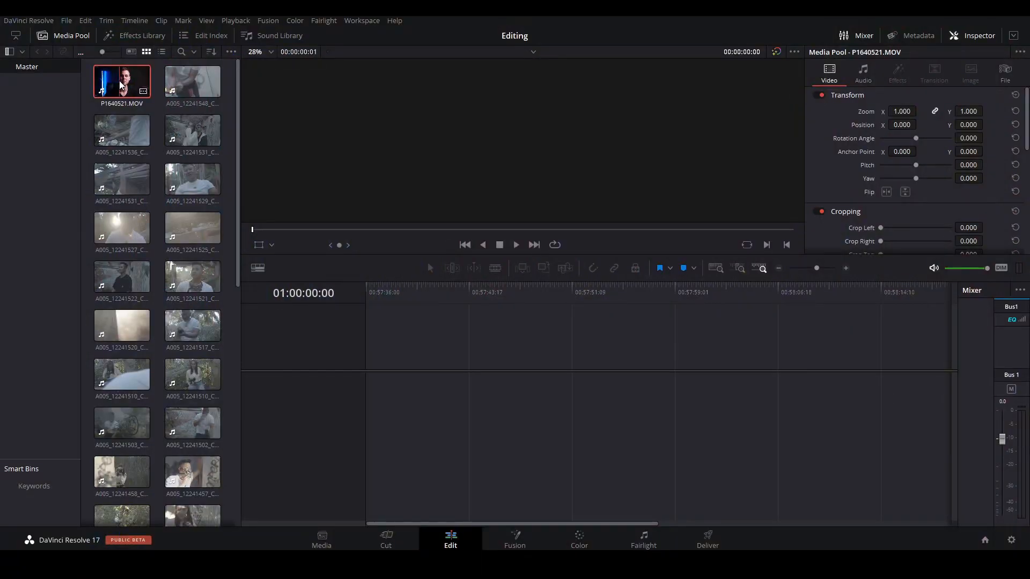
Mark P1640521.MOV from 02:33:14:09 to 02:34:10:06 and place that section at the start of a new timeline
double_click(120, 84)
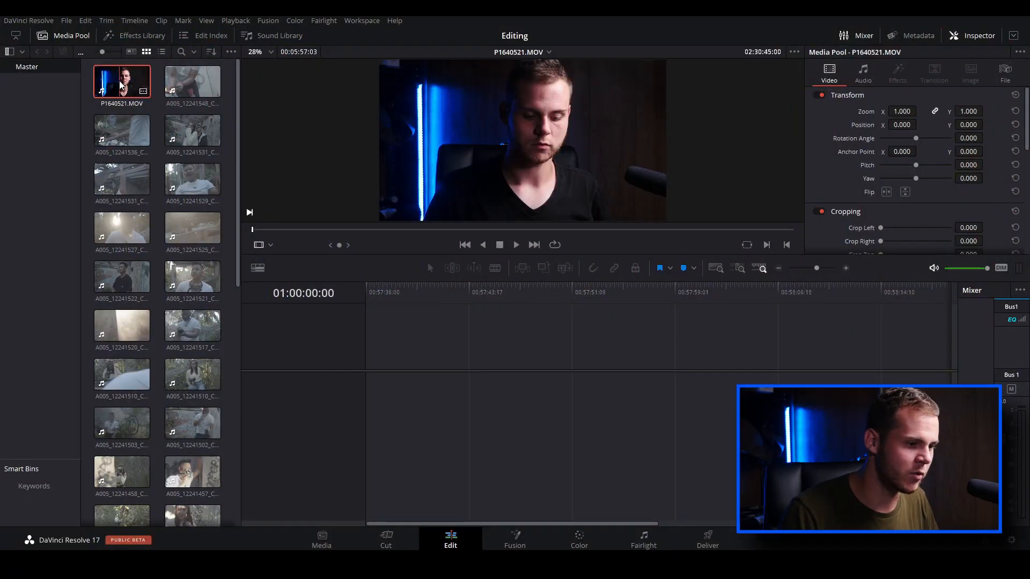
drag(280, 229, 404, 237)
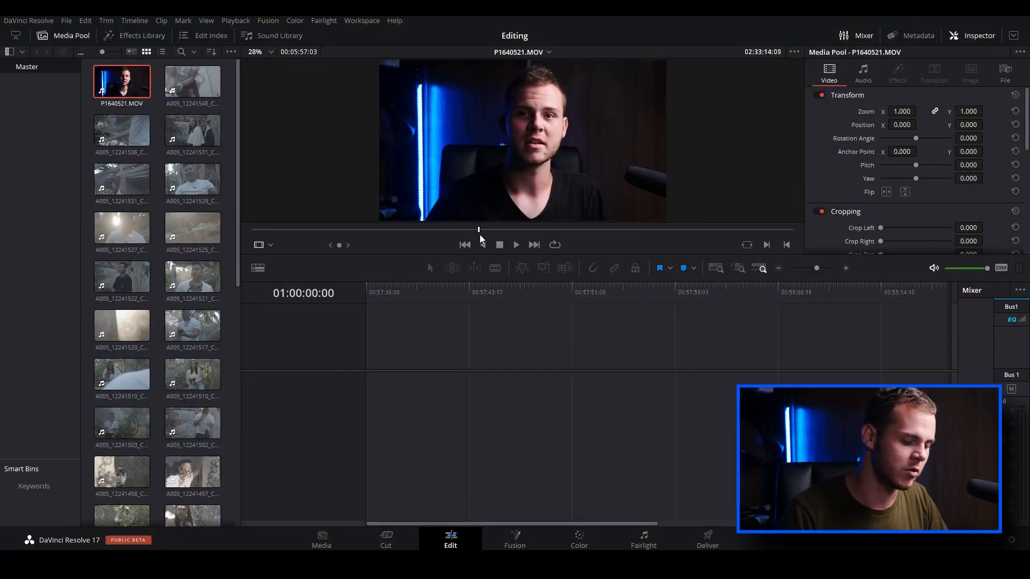
key(i)
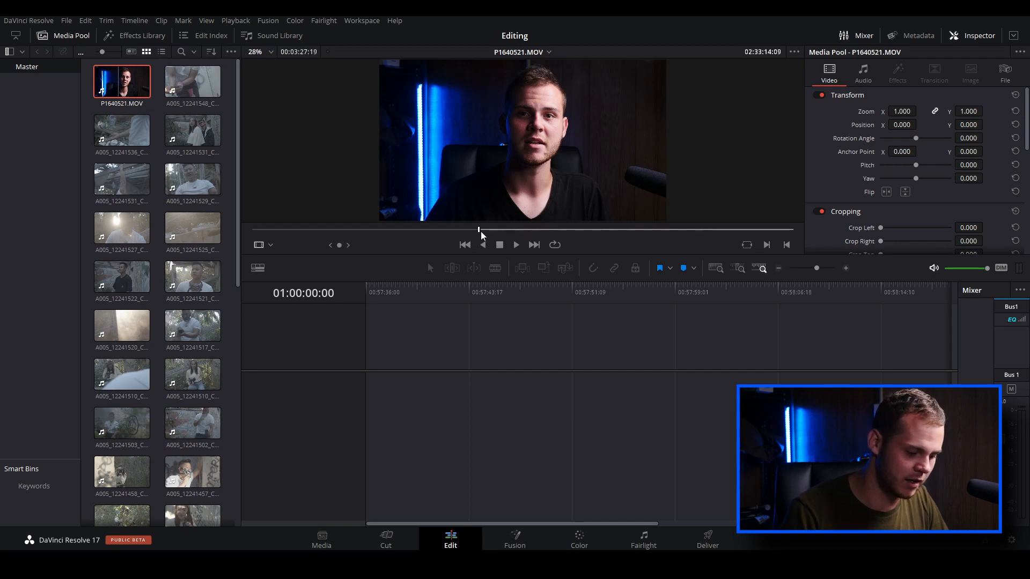
drag(503, 230, 563, 233)
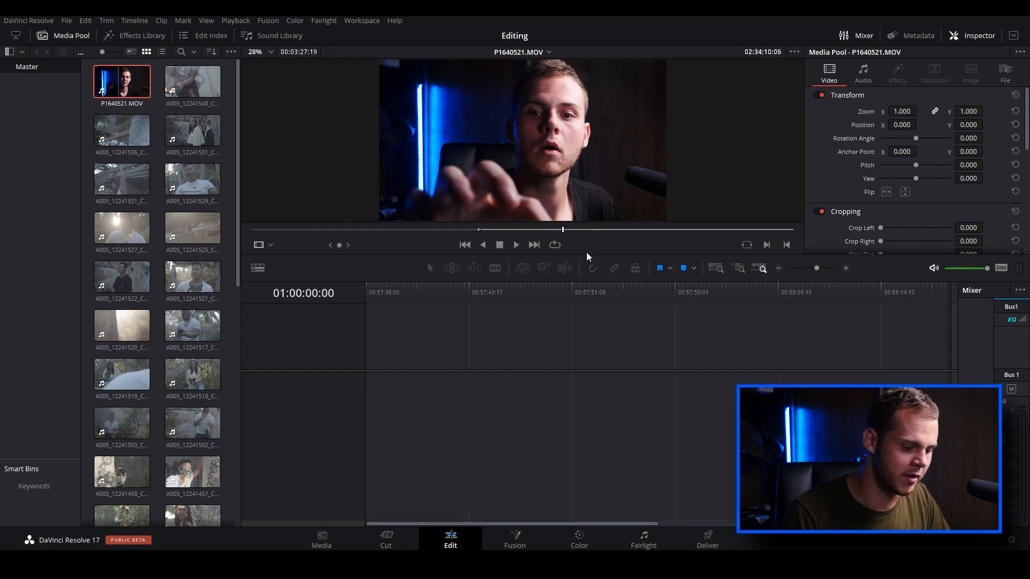
key(o)
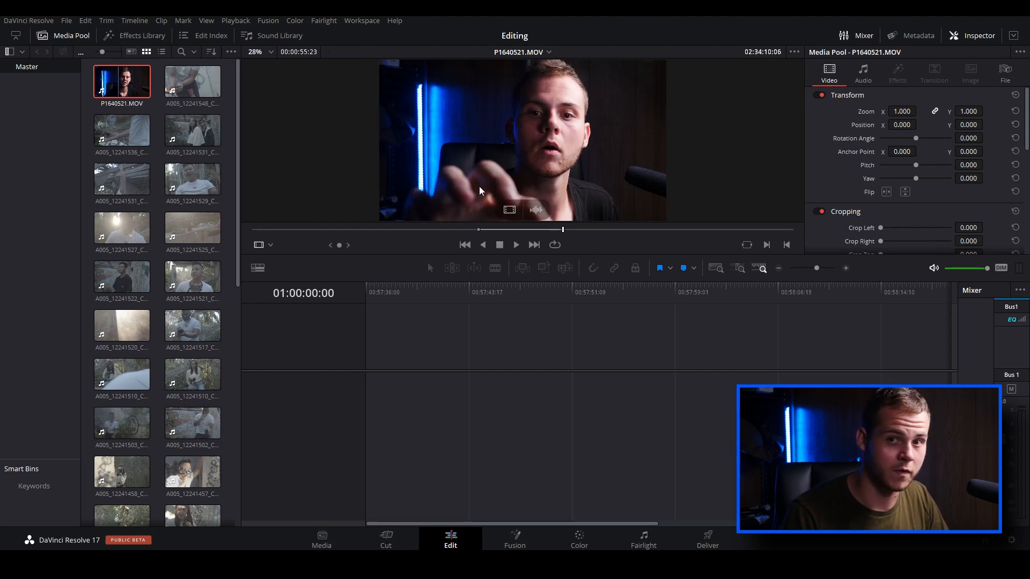
drag(619, 271, 376, 395)
click(385, 394)
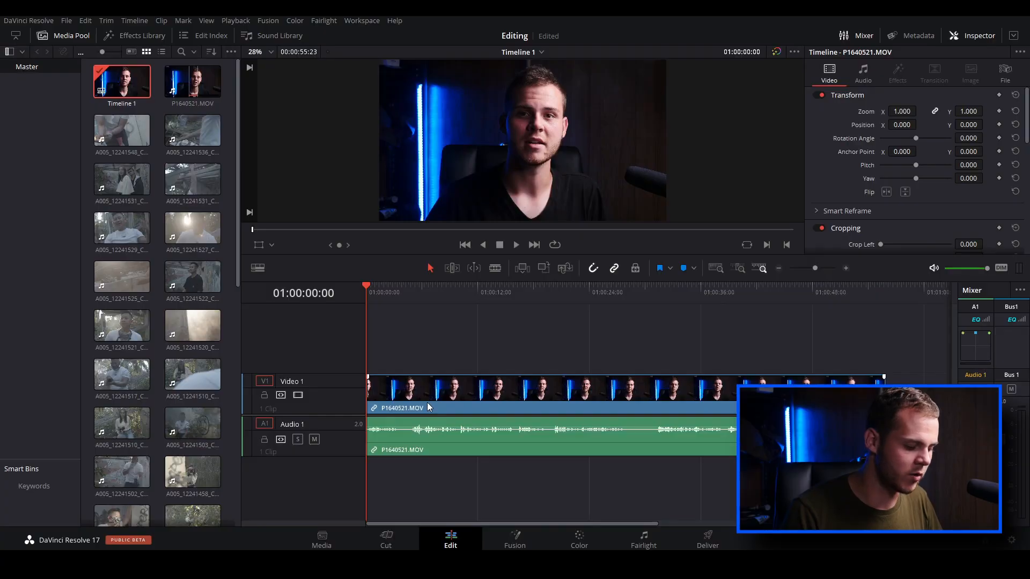
Examine the P1640521.MOV clip at different timeline zoom levels, including full extent and detail zoom
scroll(428, 405, down, 3)
scroll(428, 405, up, 2)
scroll(429, 406, down, 2)
scroll(429, 405, up, 1)
scroll(429, 405, up, 1)
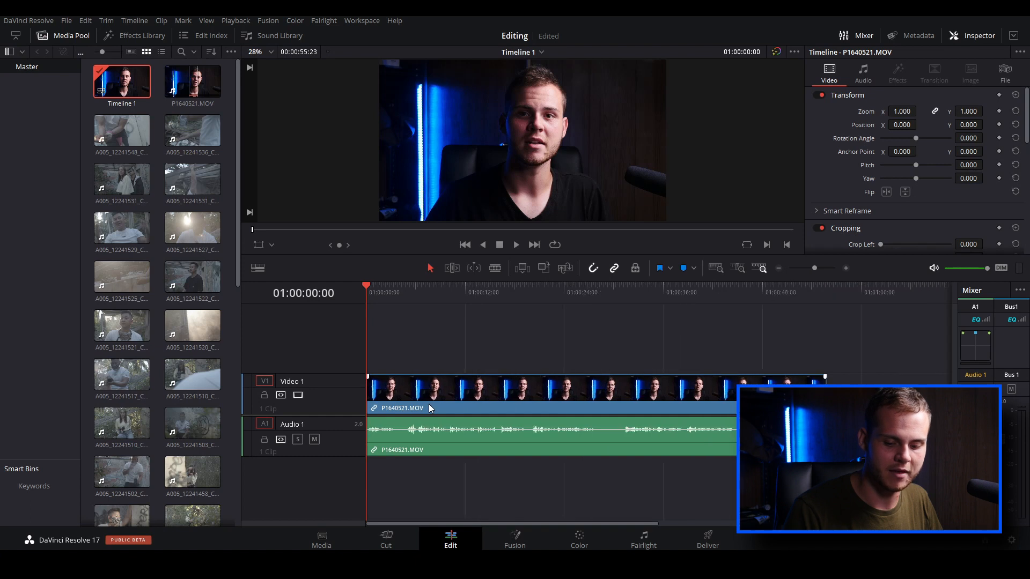
scroll(434, 400, up, 2)
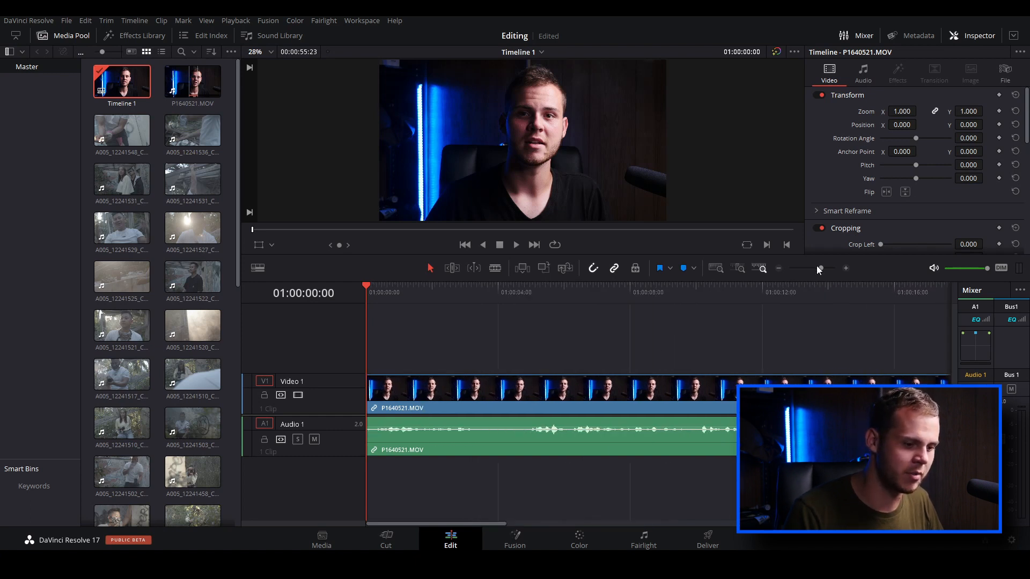
drag(823, 271, 814, 272)
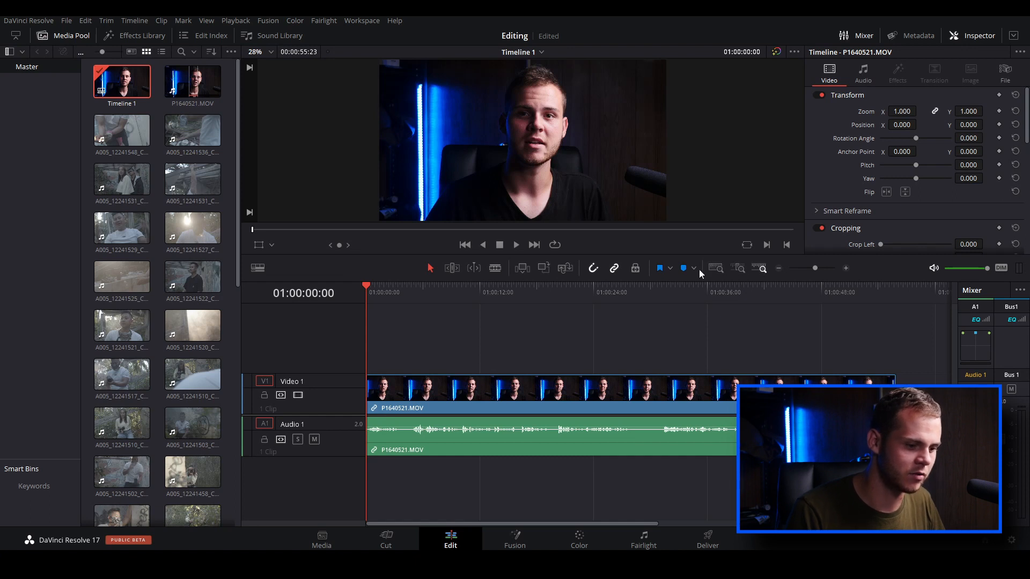
click(717, 267)
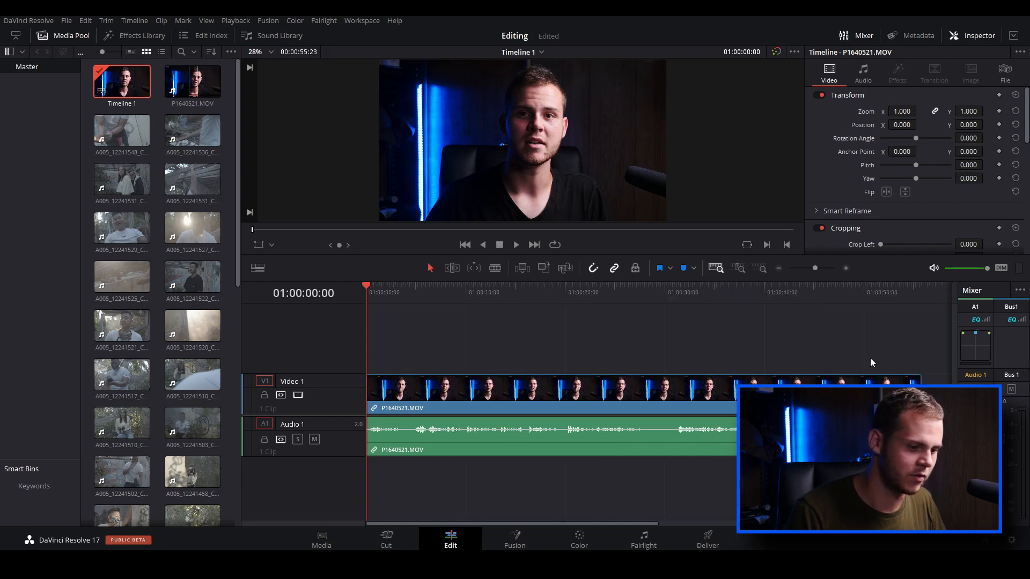
click(744, 274)
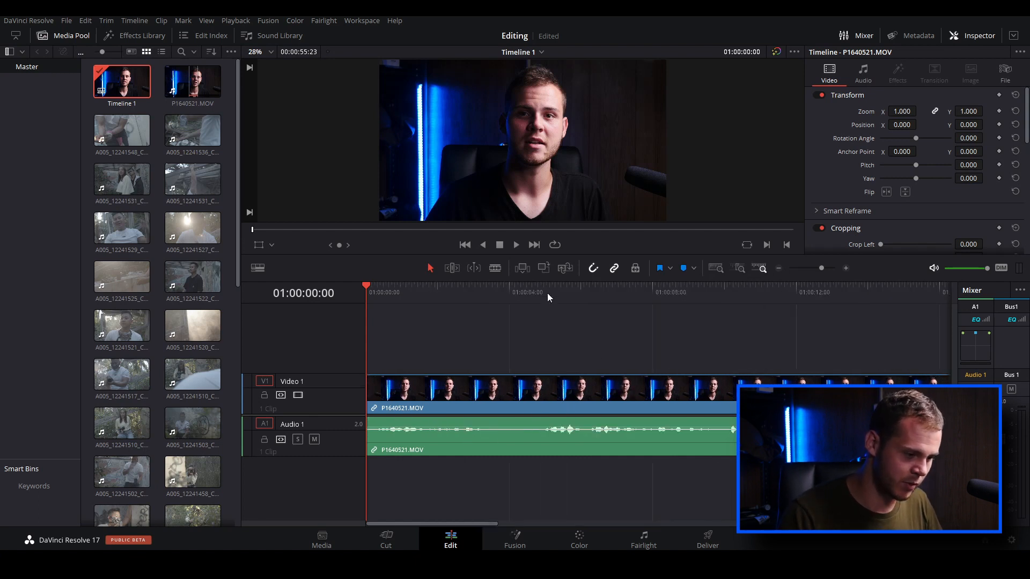
Try trimming the clip's start to 01:00:04:21, undo that trim, and split the clip at the same point
drag(547, 293, 539, 287)
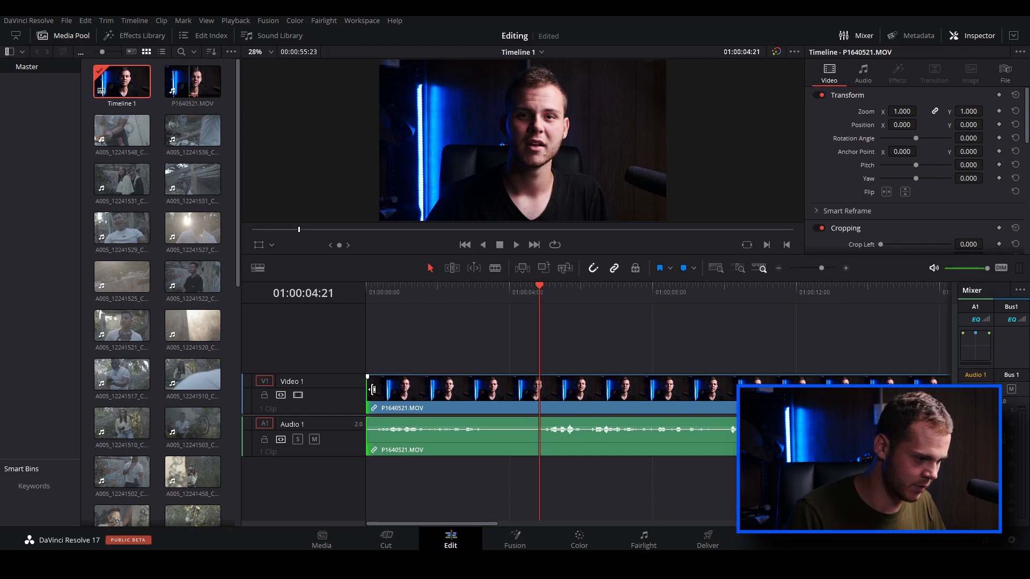
drag(380, 388, 540, 395)
key(ctrl+z)
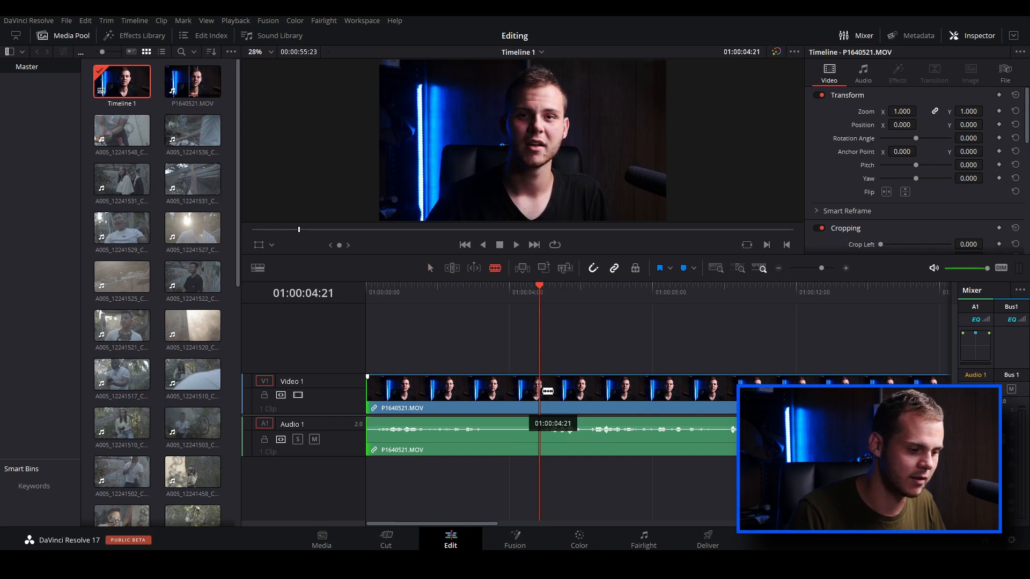
click(548, 392)
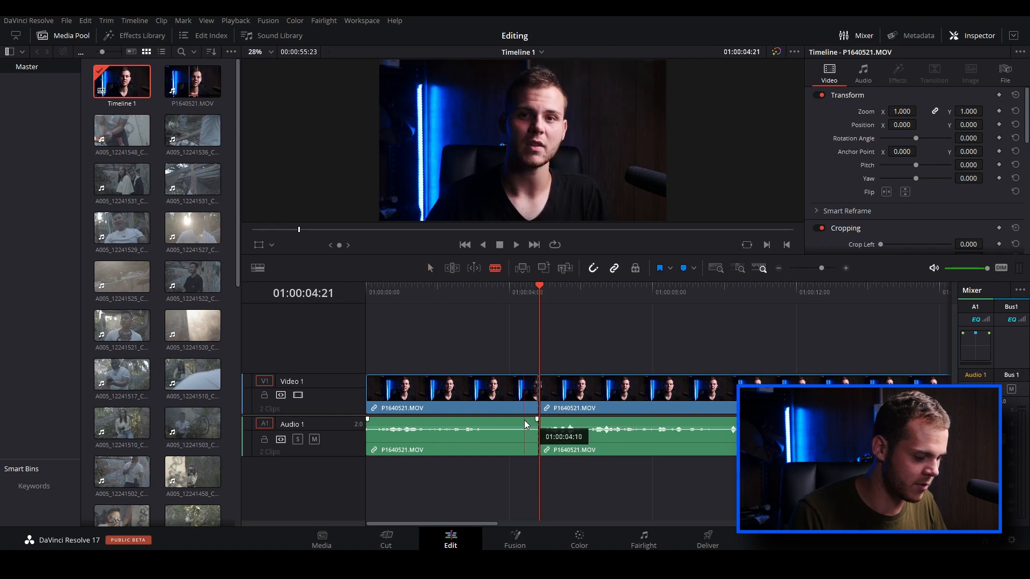
Try deleting the section before the cut while leaving a gap, and undo the deletion
click(497, 399)
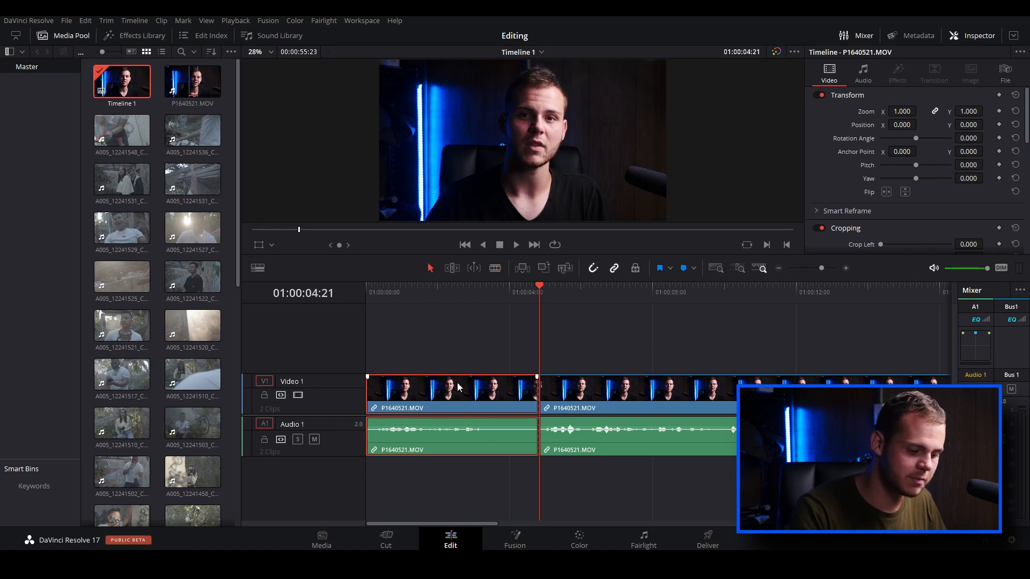
key(BackSpace)
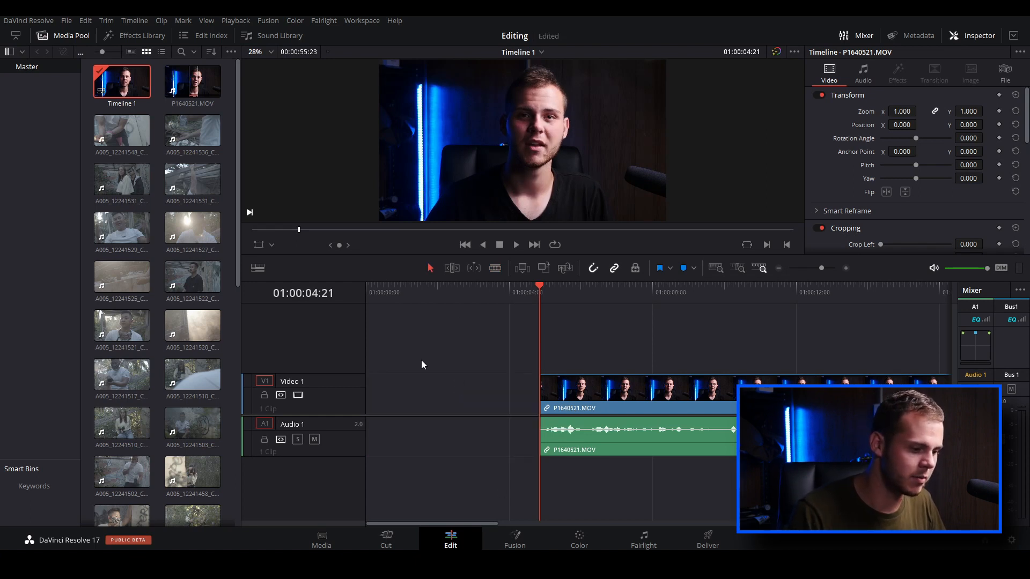
click(601, 389)
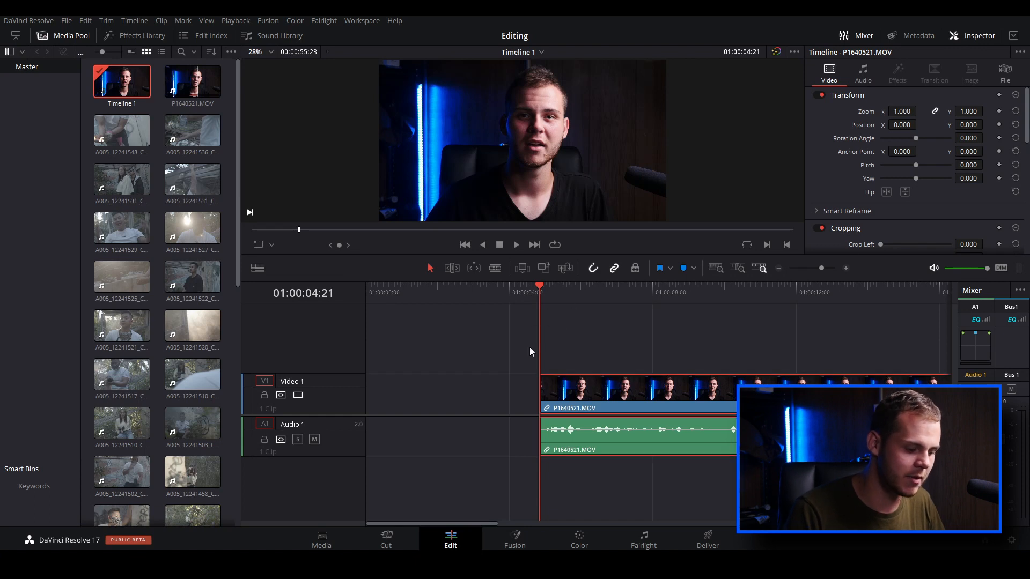
key(ctrl+z)
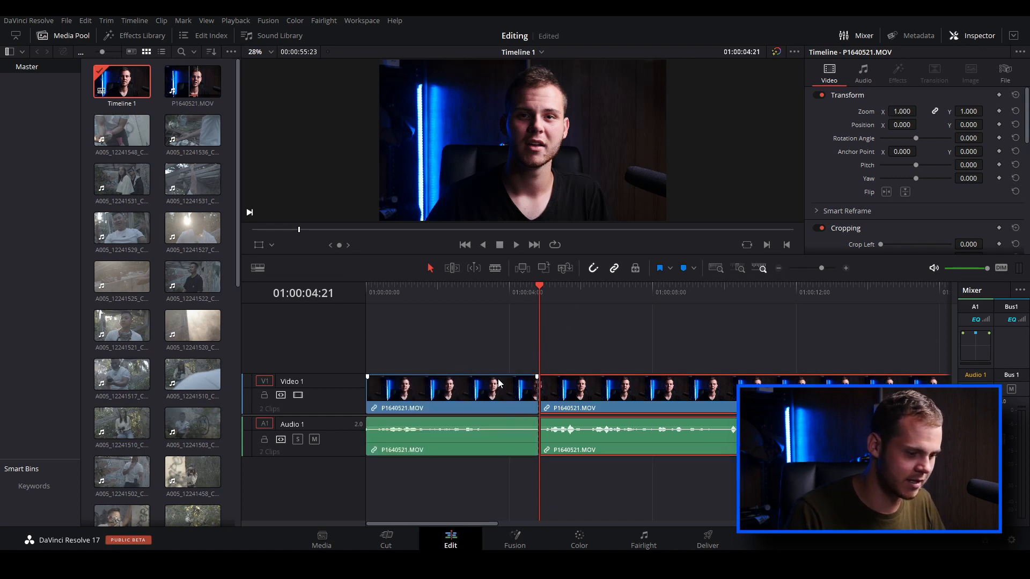
Try a ripple delete of the section before 01:00:04:21, and instead delete it with the gap left open
click(507, 394)
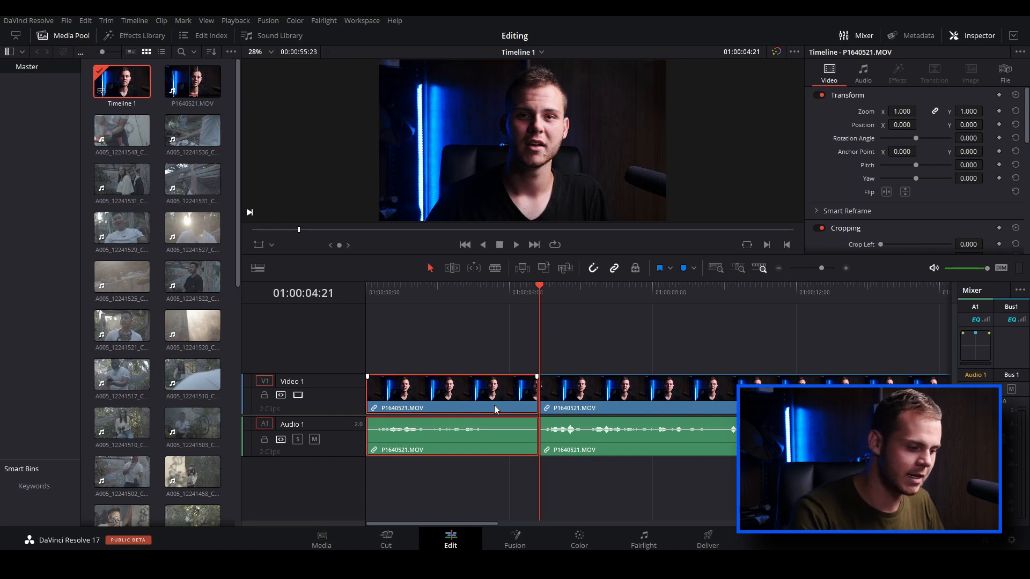
key(Delete)
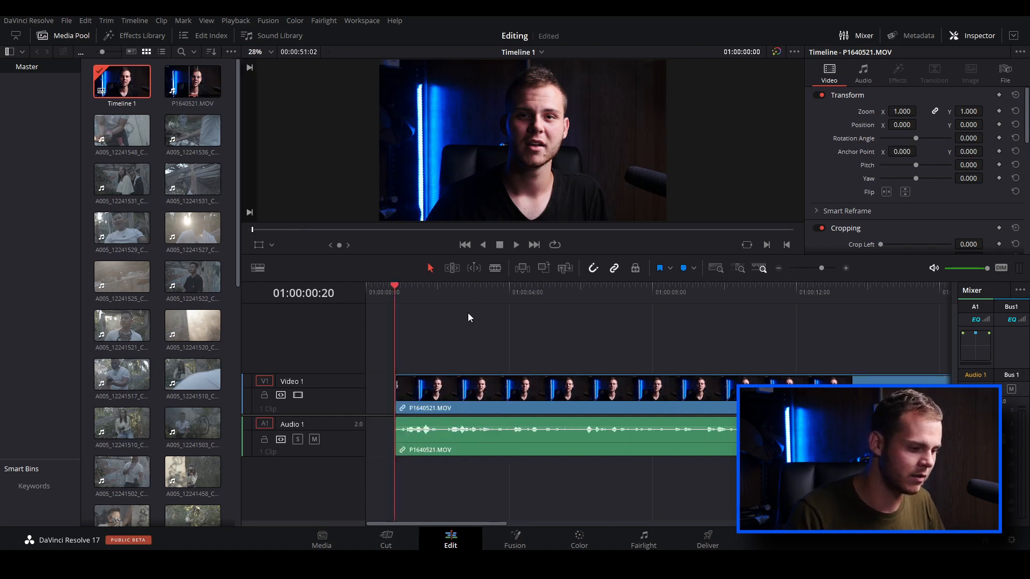
scroll(430, 378, down, 5)
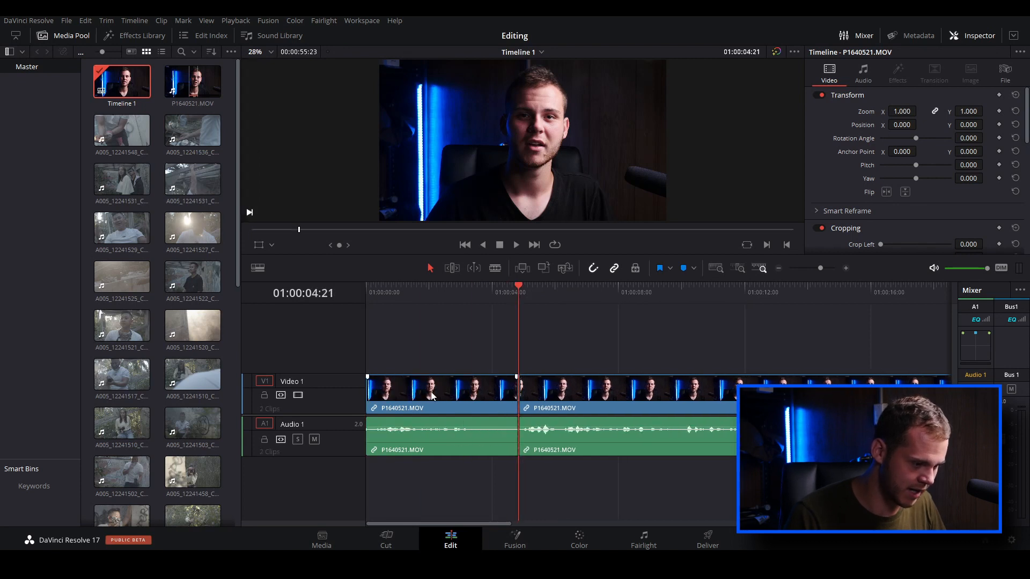
key(Delete)
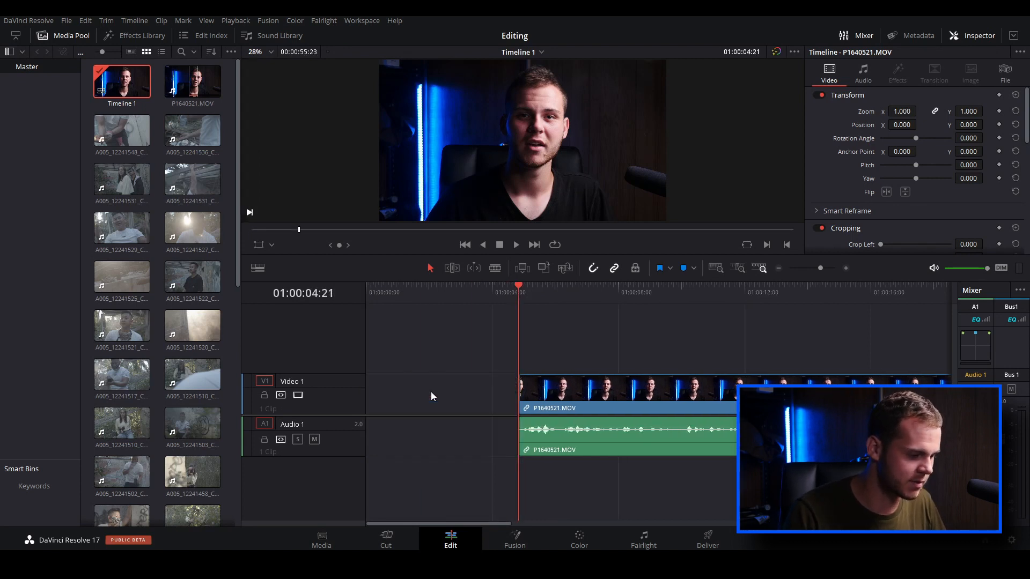
Split the remaining video and audio clip at 01:00:27:16, where the pause in speech begins
scroll(453, 391, down, 1)
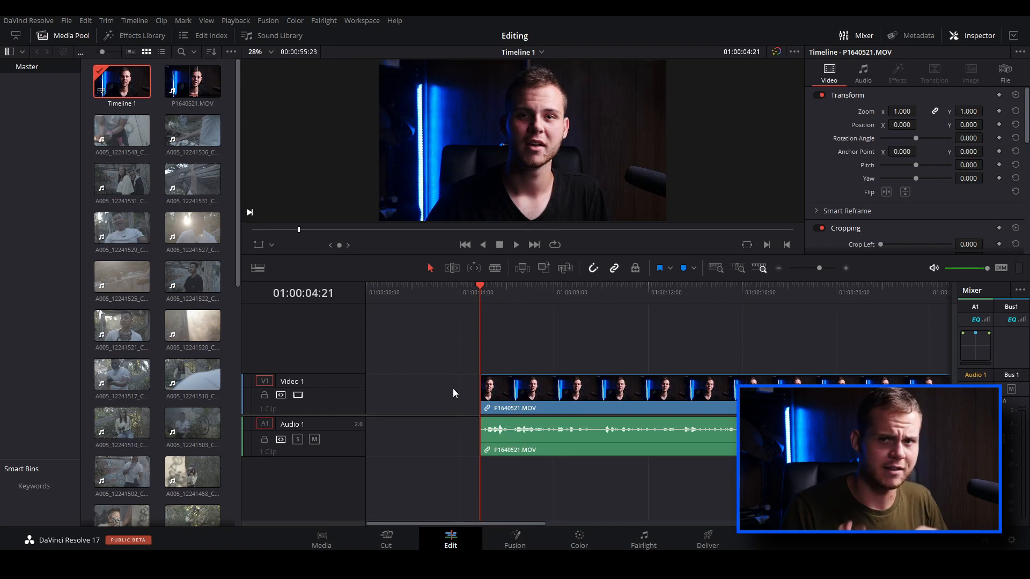
scroll(470, 394, down, 1)
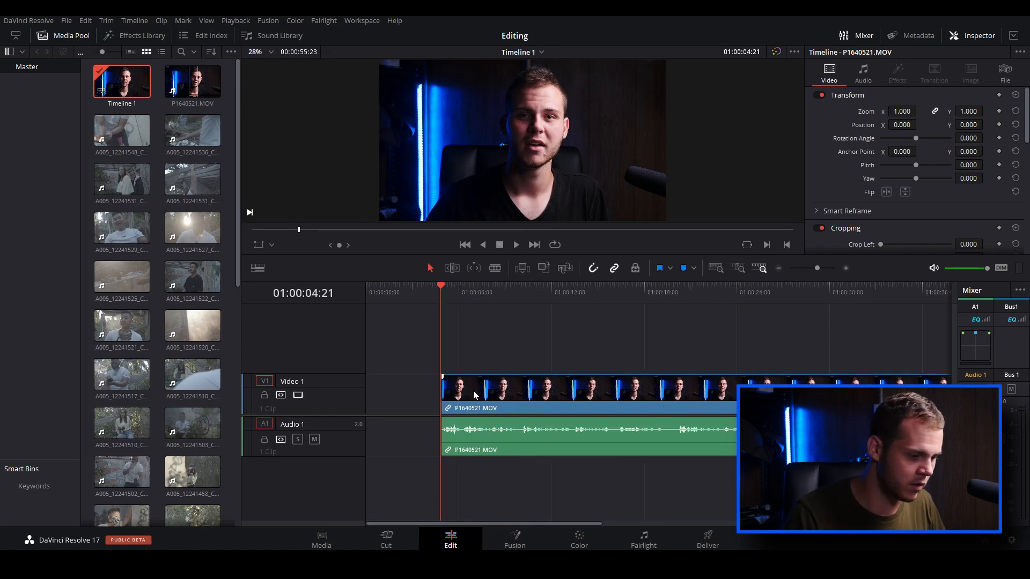
scroll(474, 395, down, 1)
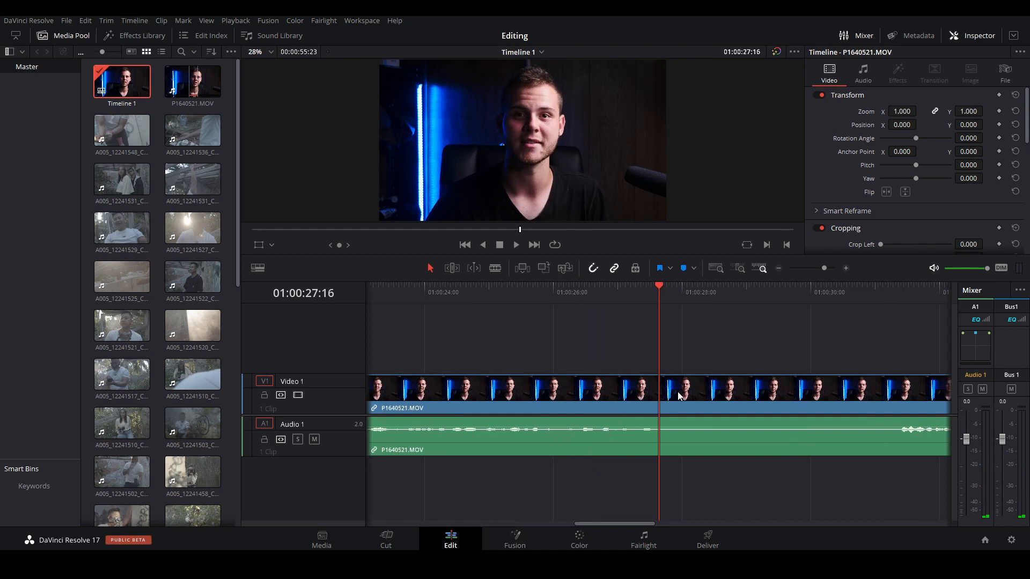
key(b)
click(669, 392)
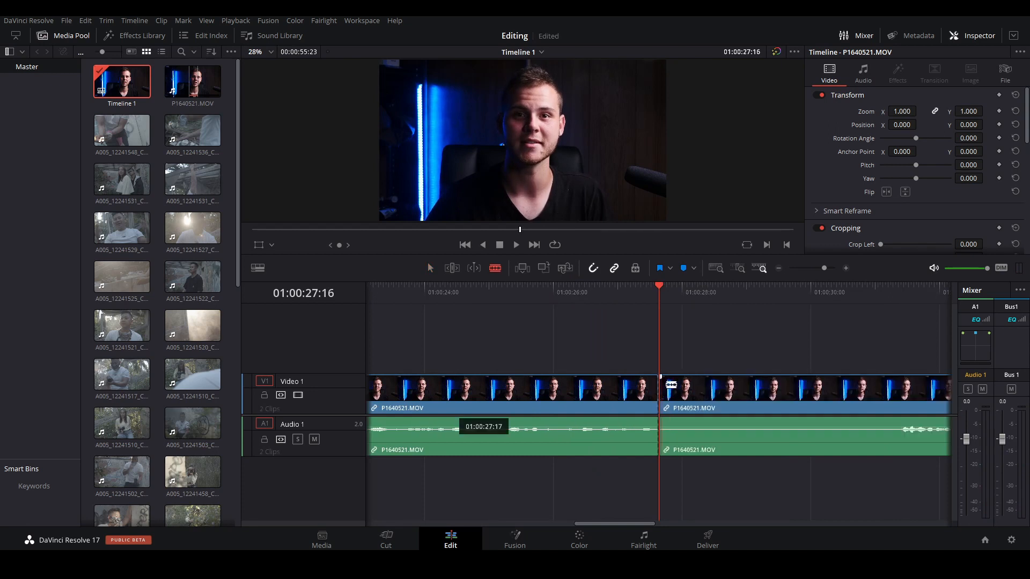
Split the talking-head video and audio clip again at 01:00:31:04, where the speech resumes after the pause
scroll(711, 404, down, 1)
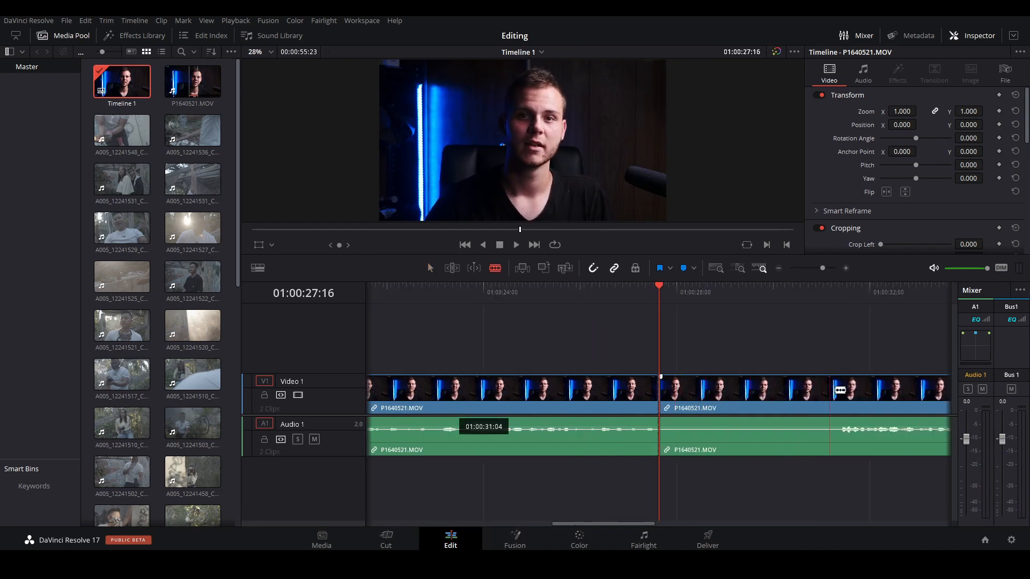
click(839, 392)
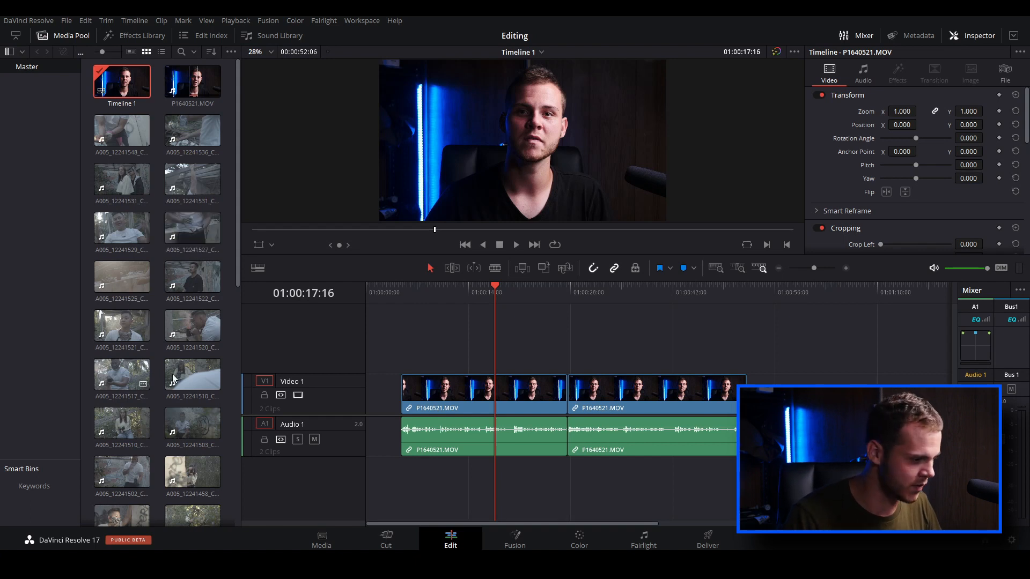
Mark a 00:00:01:19 range of A005_12241521_C028.braw ending at 15:21:48:06 and place only its video on Video 2 above the talking-head clip
double_click(127, 331)
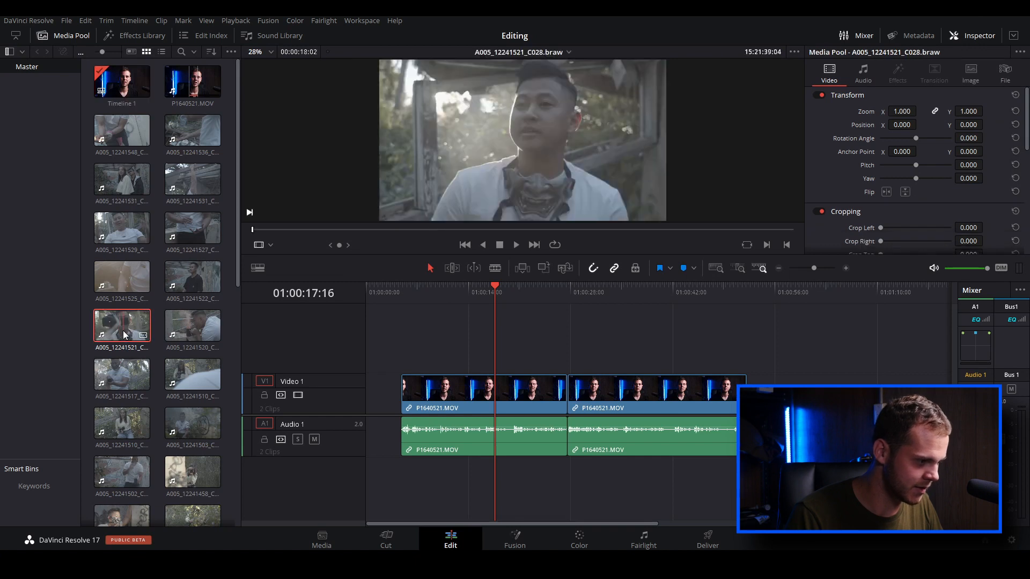
drag(477, 242, 495, 243)
key(i)
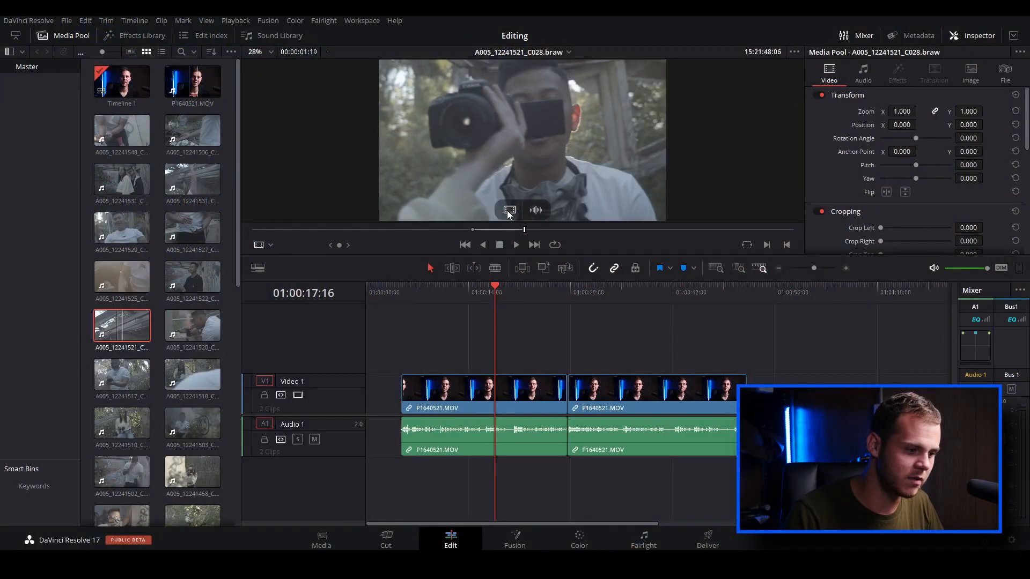
drag(508, 207, 558, 354)
scroll(177, 376, down, 10)
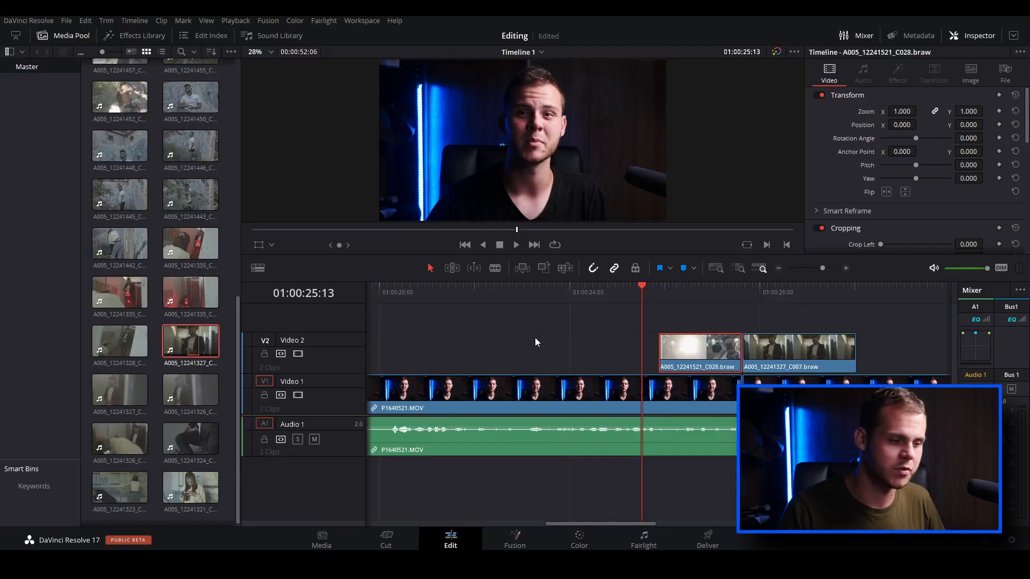
Browse the video transitions and apply a Non-Additive Dissolve to the start of the A005_12241521_C028.braw clip on Video 2
click(141, 37)
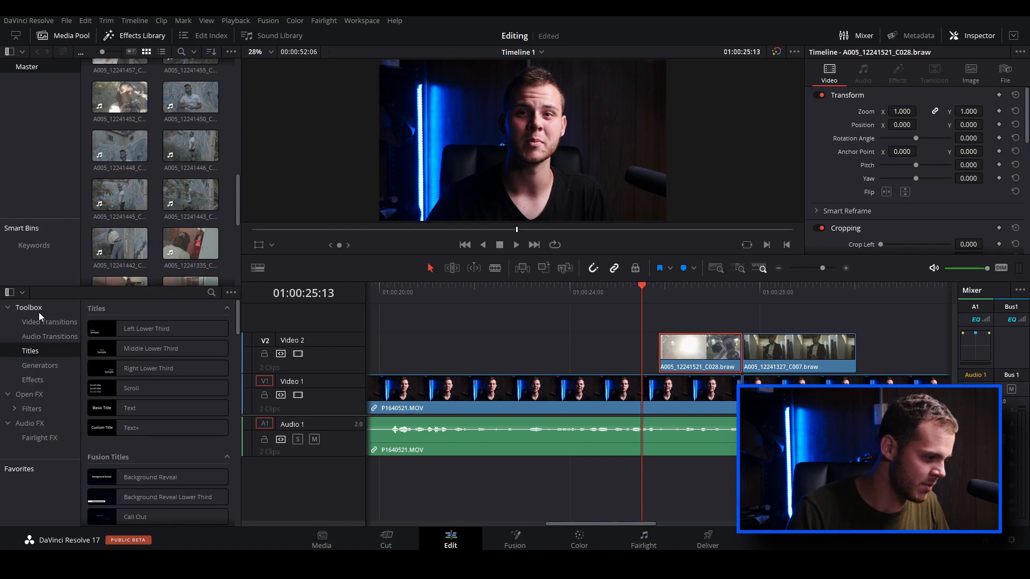
click(43, 323)
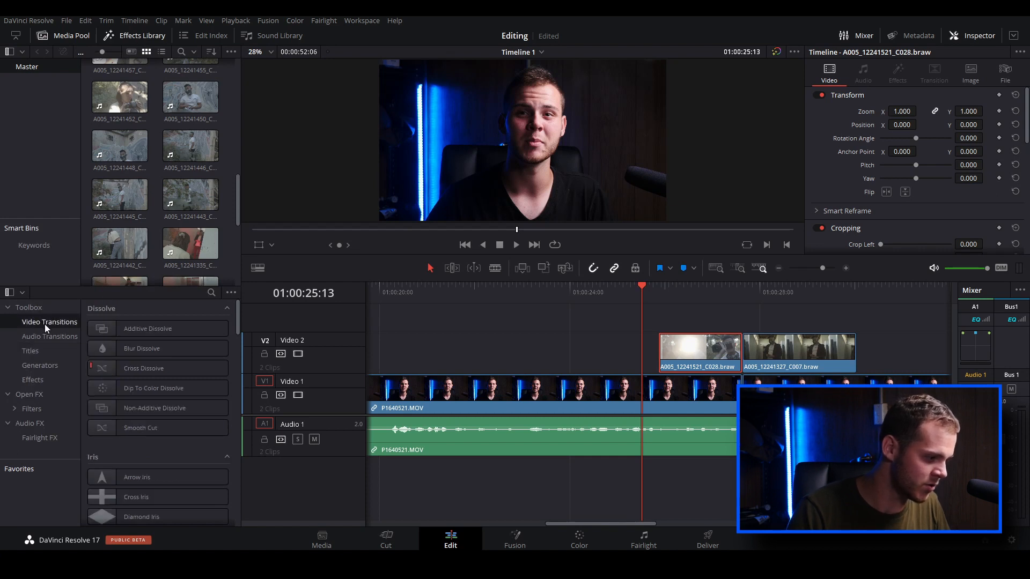
scroll(161, 381, down, 10)
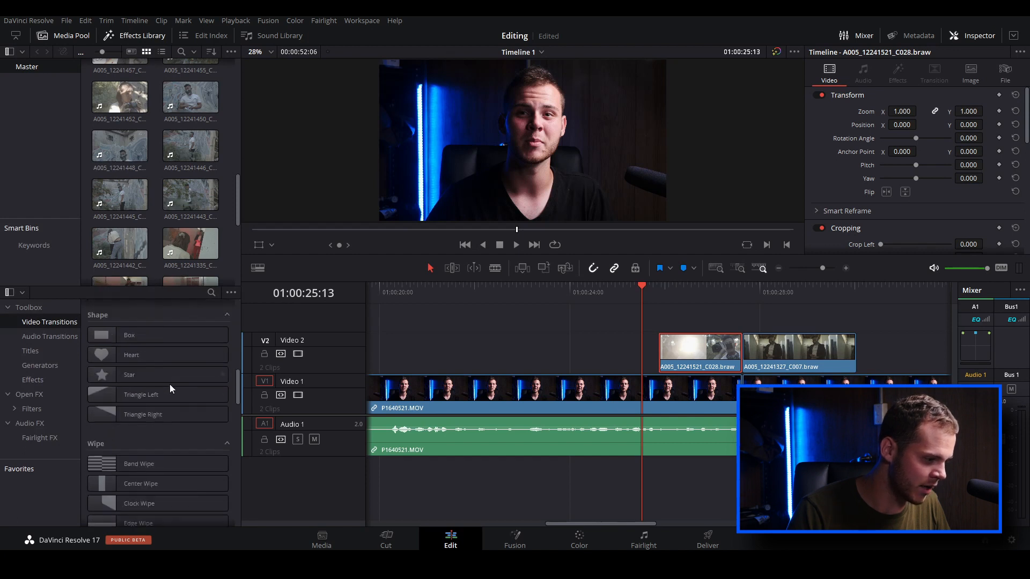
scroll(171, 388, down, 10)
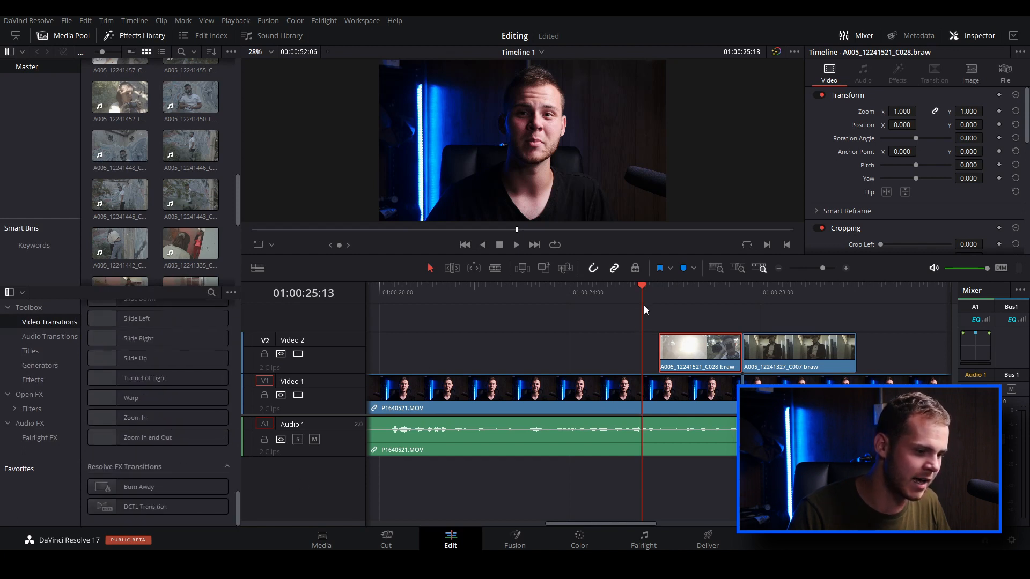
click(654, 301)
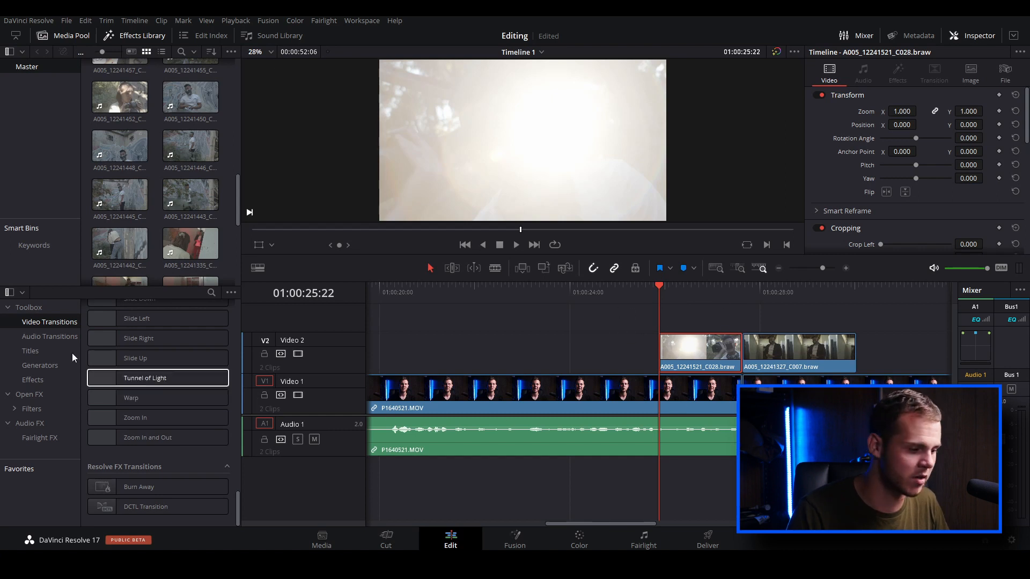
scroll(235, 370, up, 3)
scroll(235, 367, up, 10)
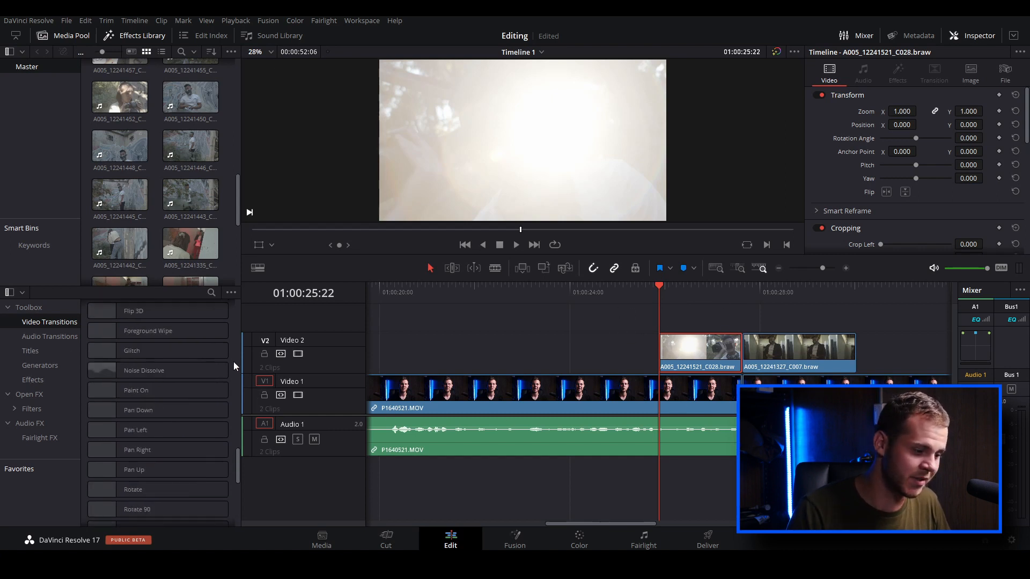
scroll(235, 368, up, 5)
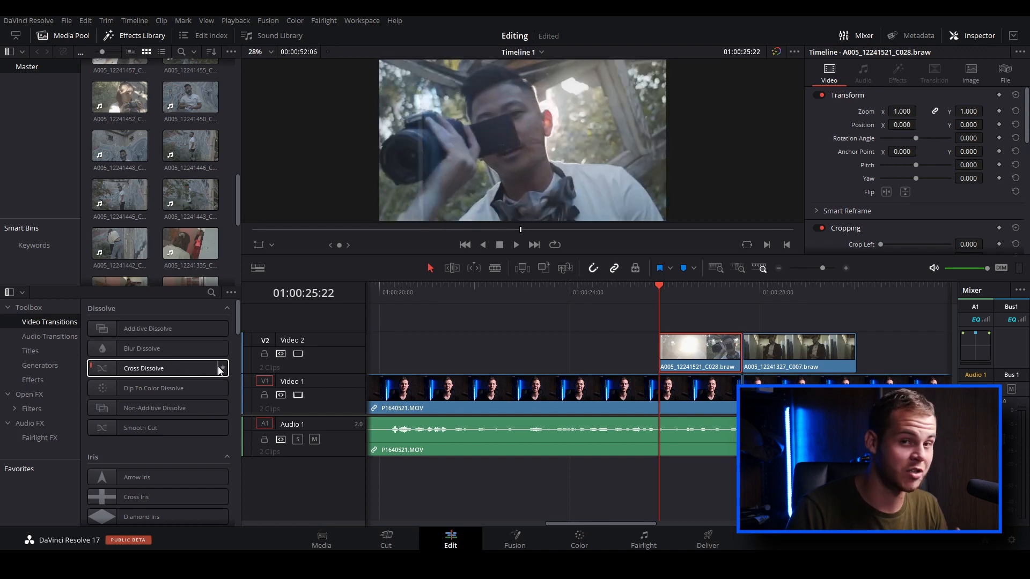
drag(110, 408, 674, 349)
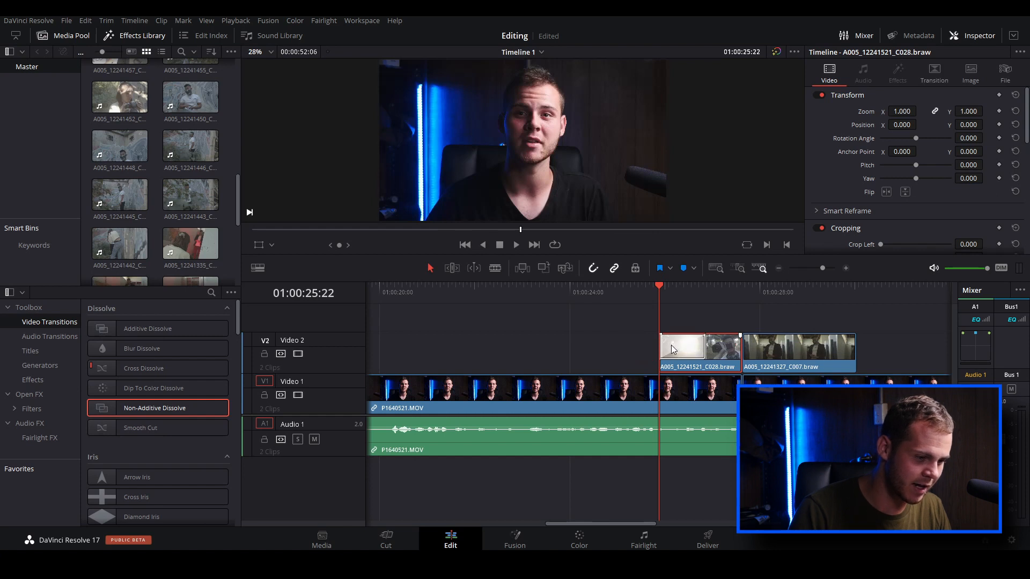
Shorten the Non-Additive Dissolve to 0.5 seconds (12 frames) and check its transition settings
click(678, 348)
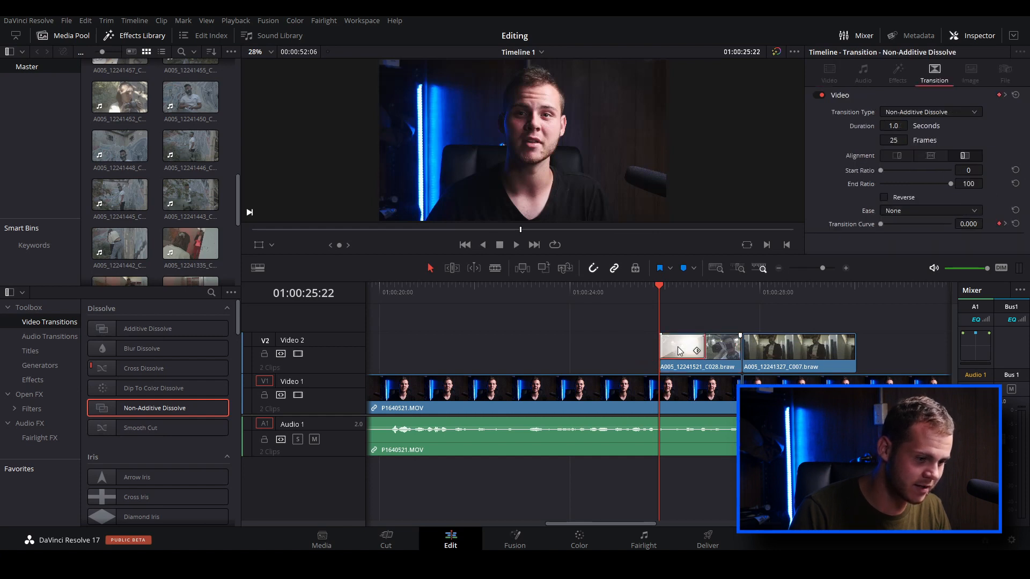
drag(704, 344, 680, 351)
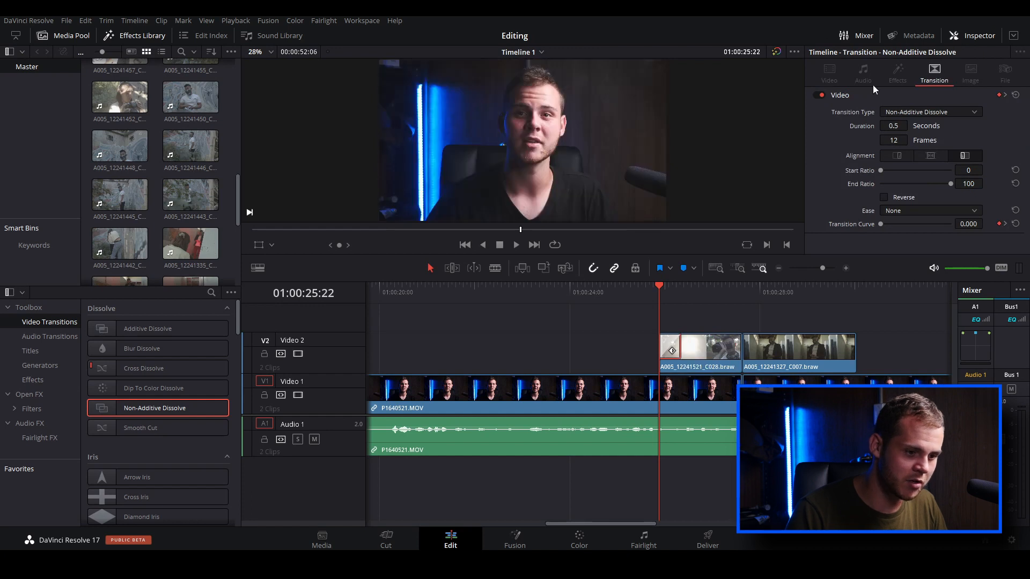
click(971, 35)
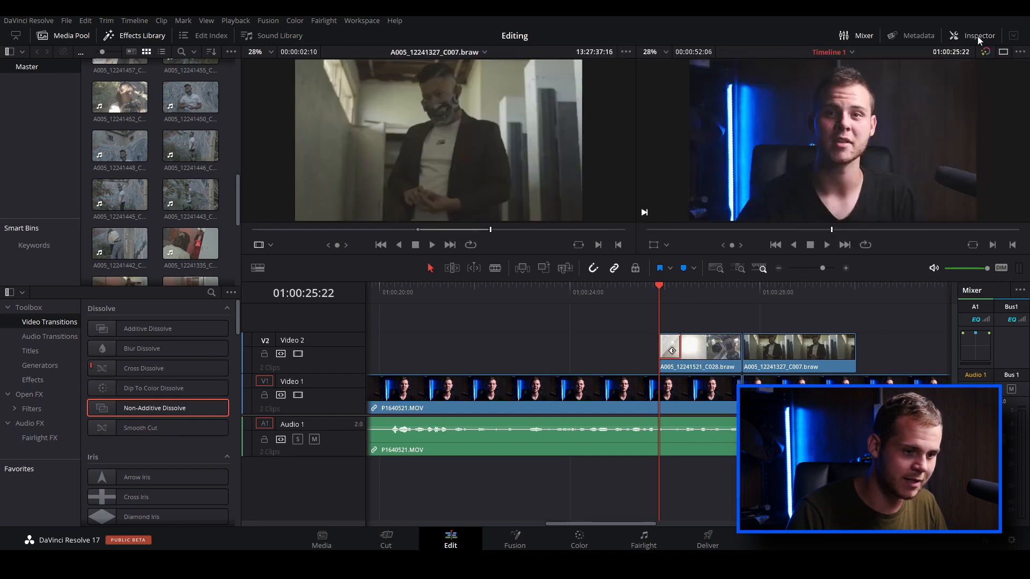
click(972, 36)
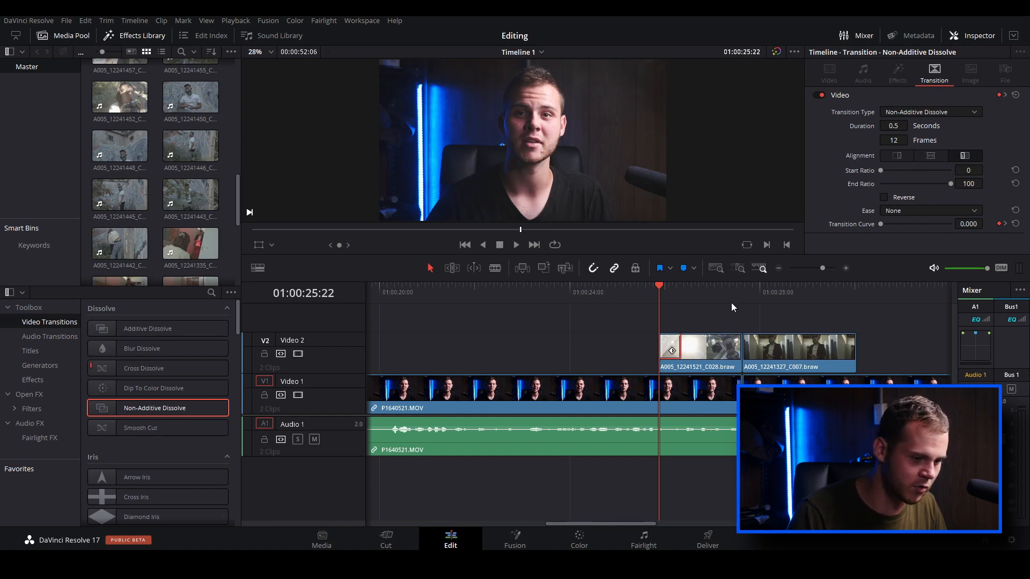
click(743, 298)
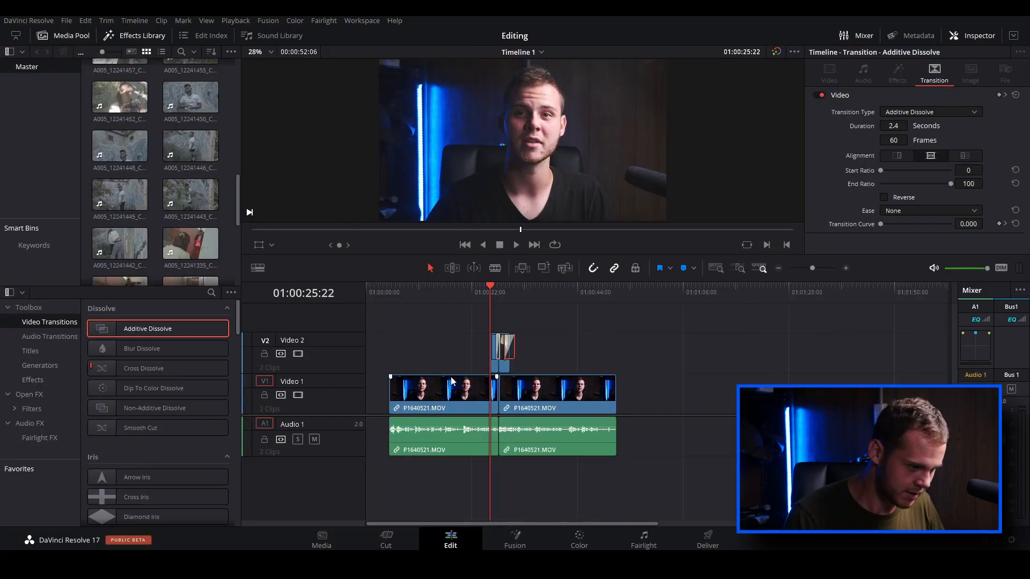
Find the Horizontal Slide Fusion title and add it on Video 2 at the start of the timeline, 01:00:00:00
drag(466, 293, 399, 302)
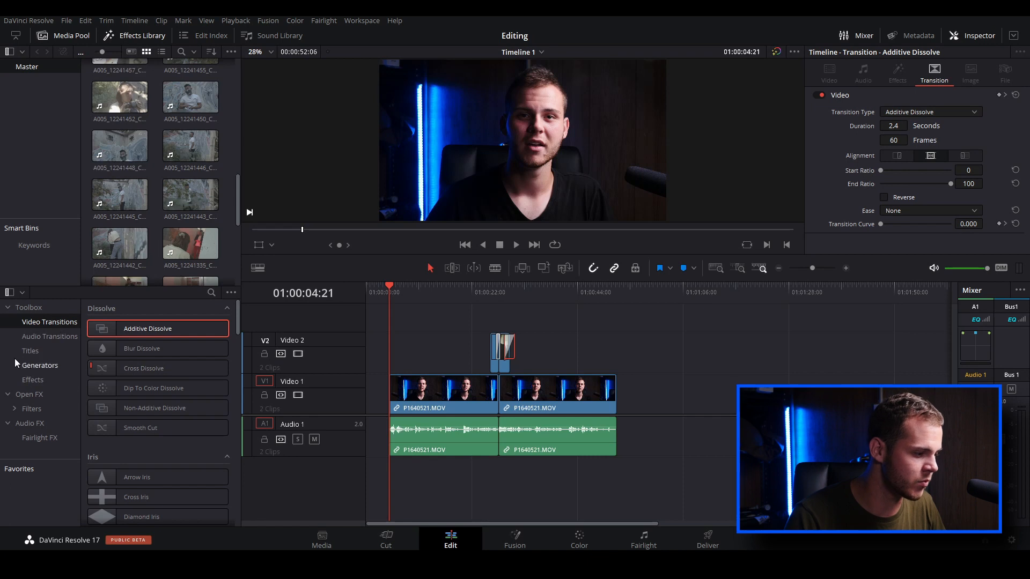
click(24, 351)
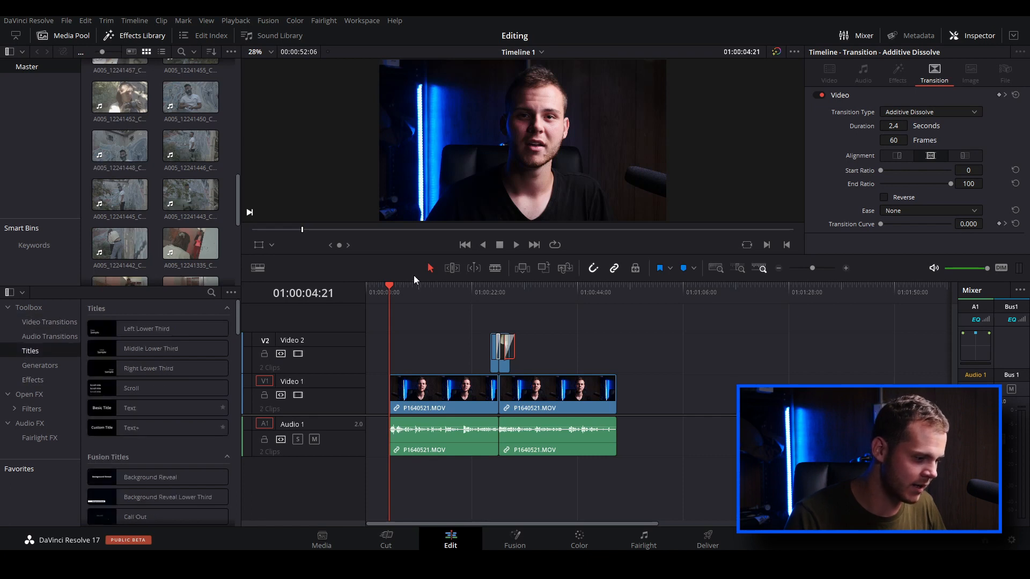
drag(388, 289, 360, 288)
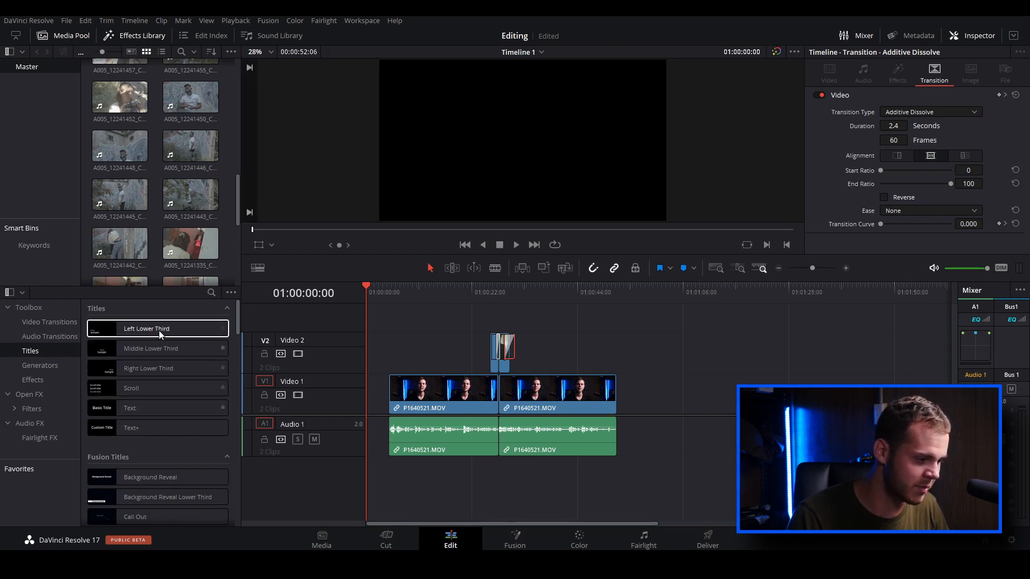
scroll(189, 381, down, 3)
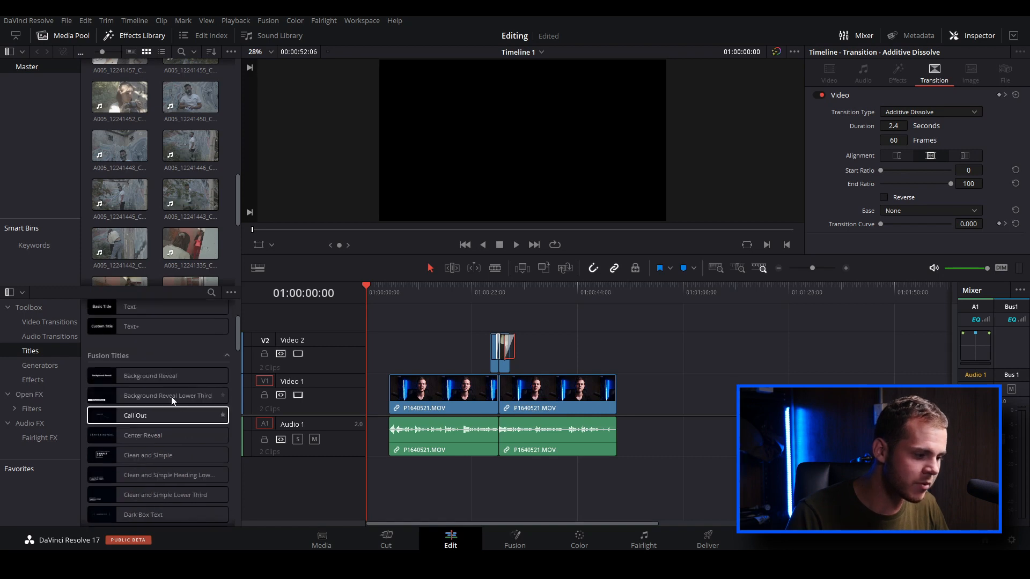
scroll(161, 415, down, 3)
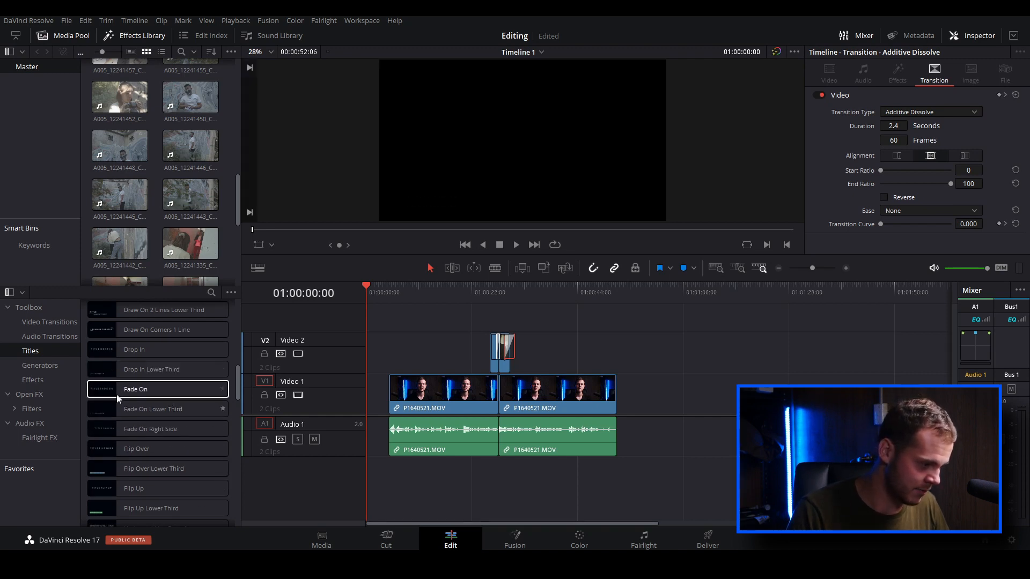
scroll(126, 394, down, 3)
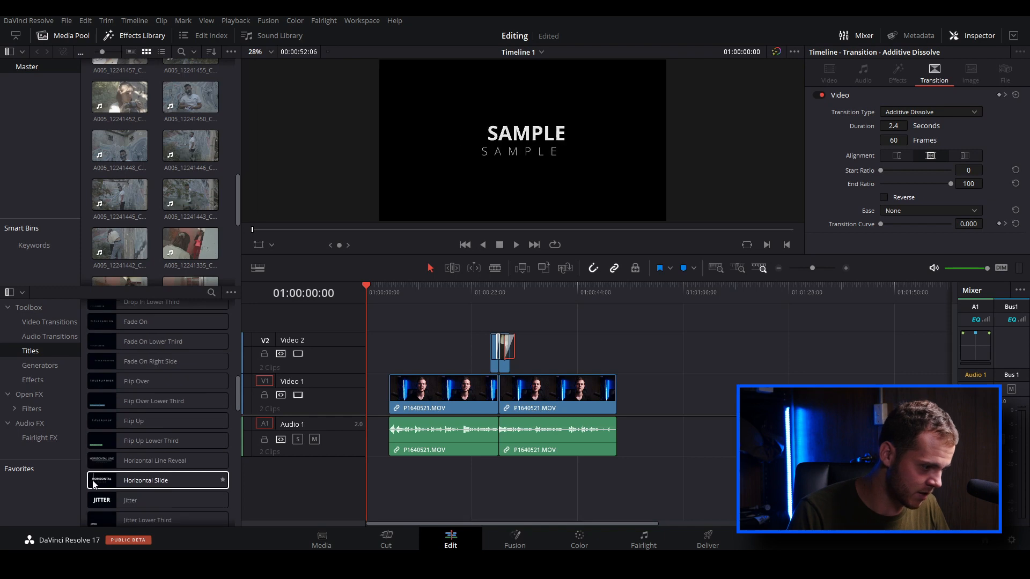
double_click(167, 481)
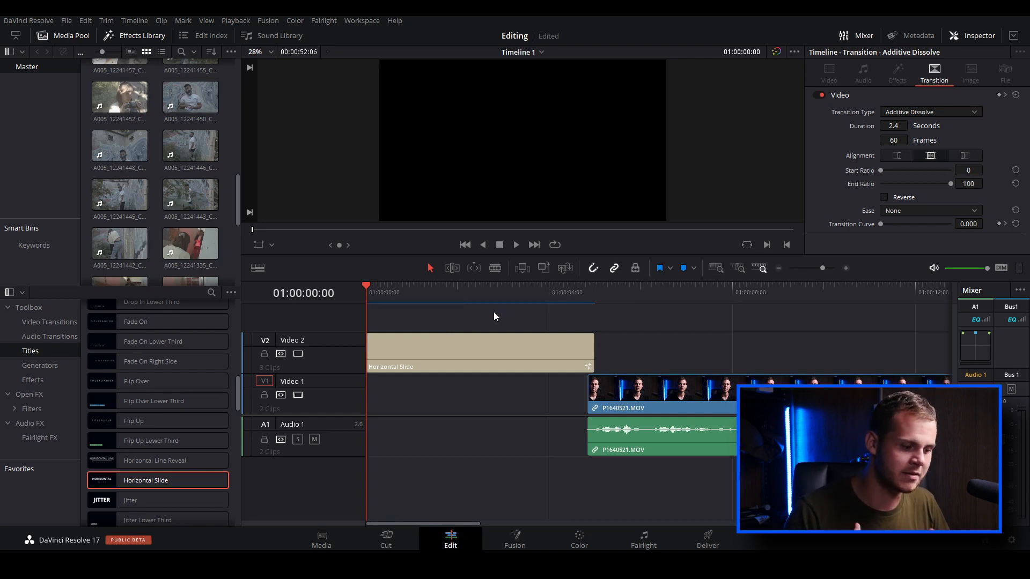
Play back the Horizontal Slide title's animation and return the playhead to 01:00:01:17, within the title
key(space)
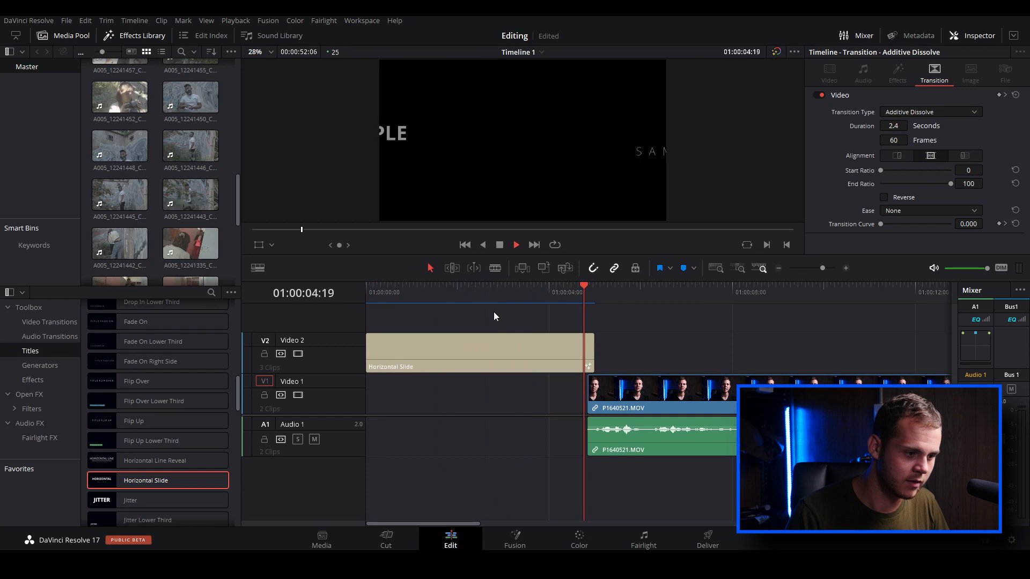
key(space)
click(443, 294)
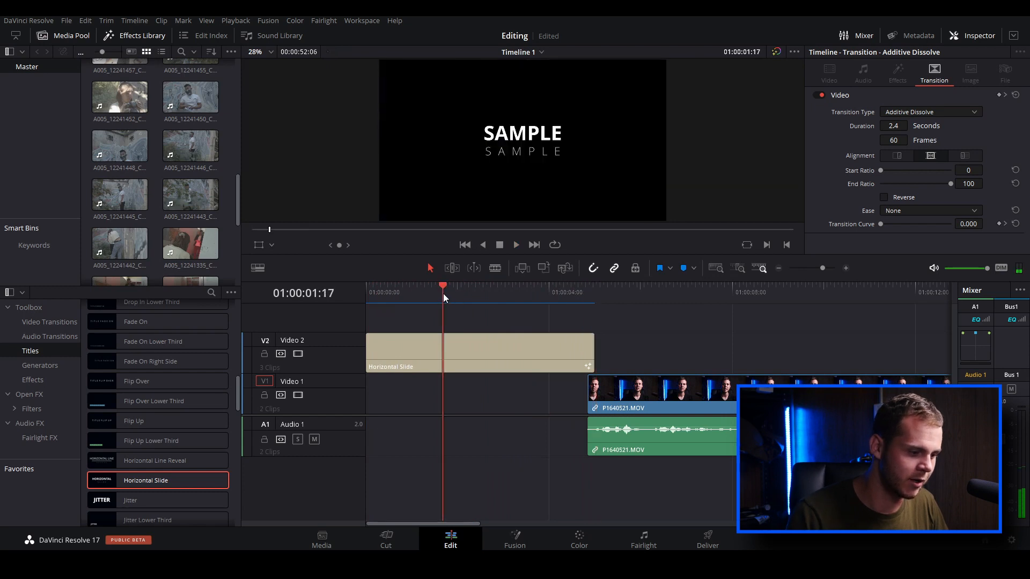
Change the top text of the Horizontal Slide title to "Test"
click(407, 356)
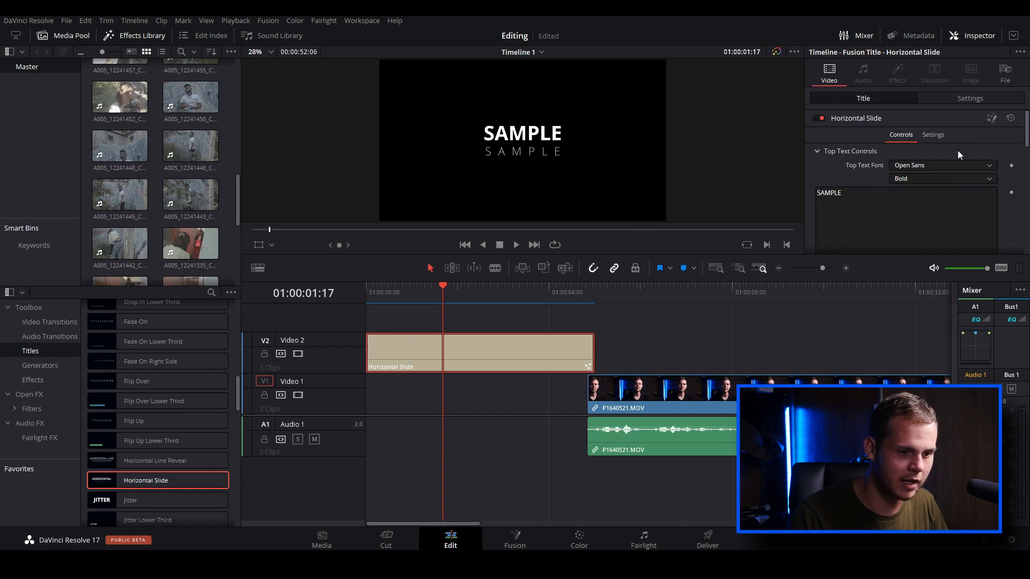
click(858, 200)
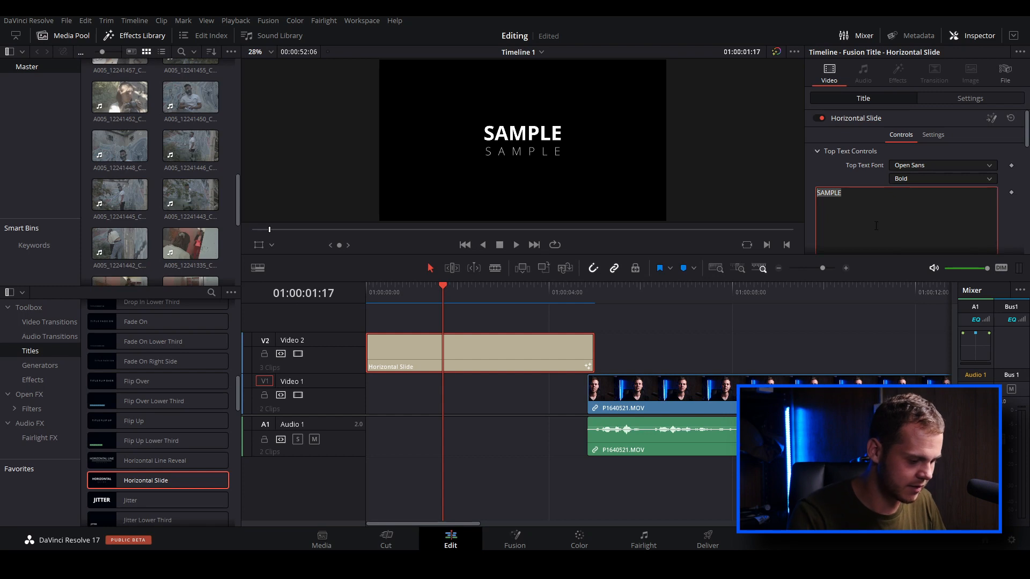
text(Test)
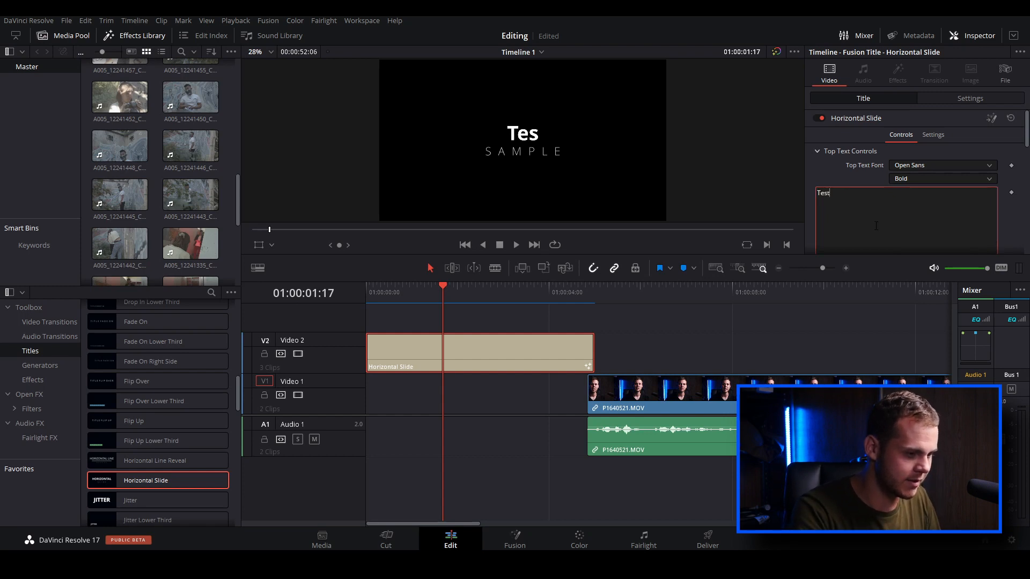
Change the lower text of the Horizontal Slide title to "Edit"
scroll(830, 190, down, 1)
scroll(830, 190, down, 5)
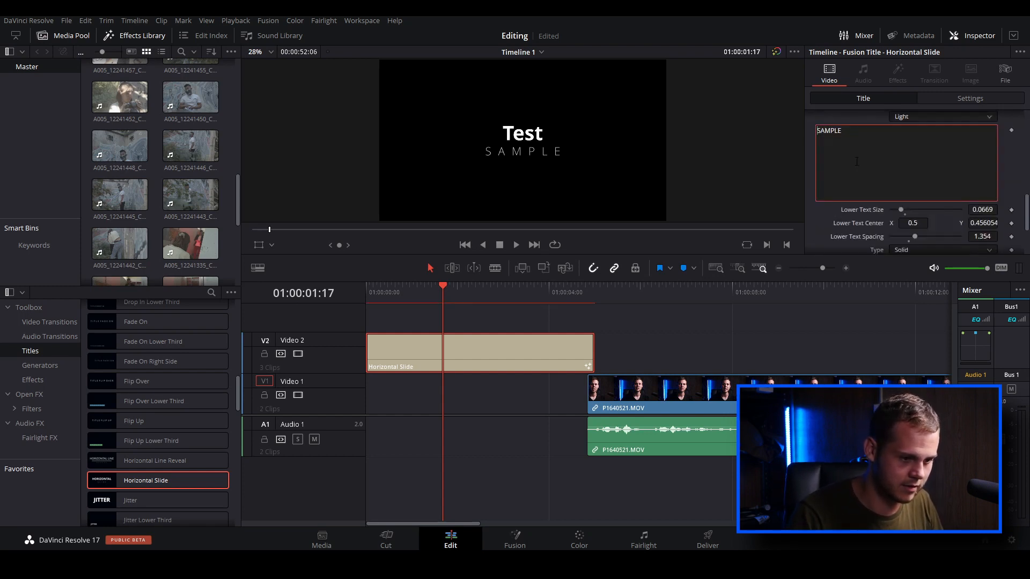
drag(842, 131, 789, 132)
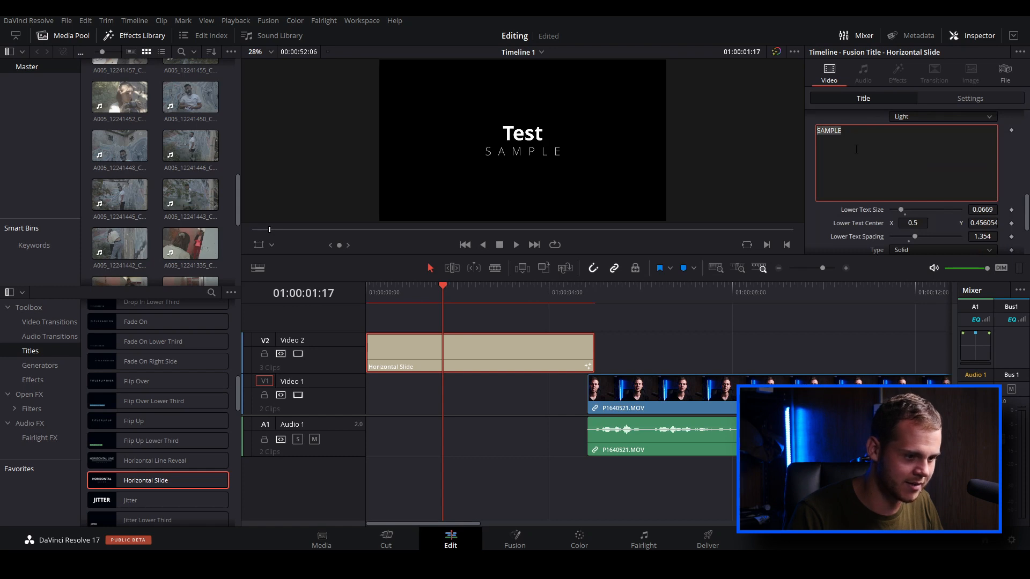
text(Edit)
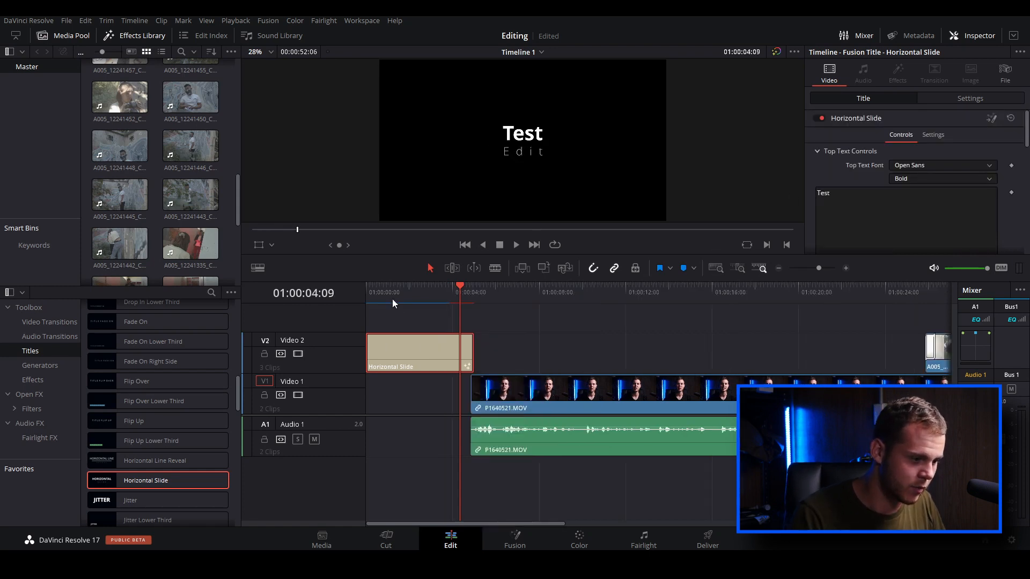
Try placing the title over the start of the talking-head clip, preview it there, and move it back to the timeline's start
click(378, 298)
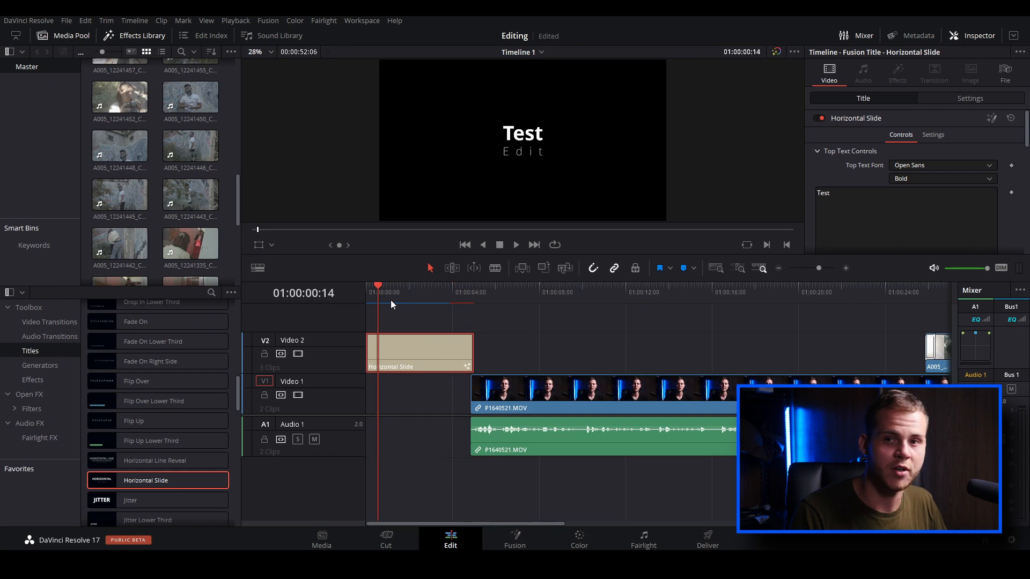
drag(396, 352, 505, 350)
drag(487, 290, 396, 311)
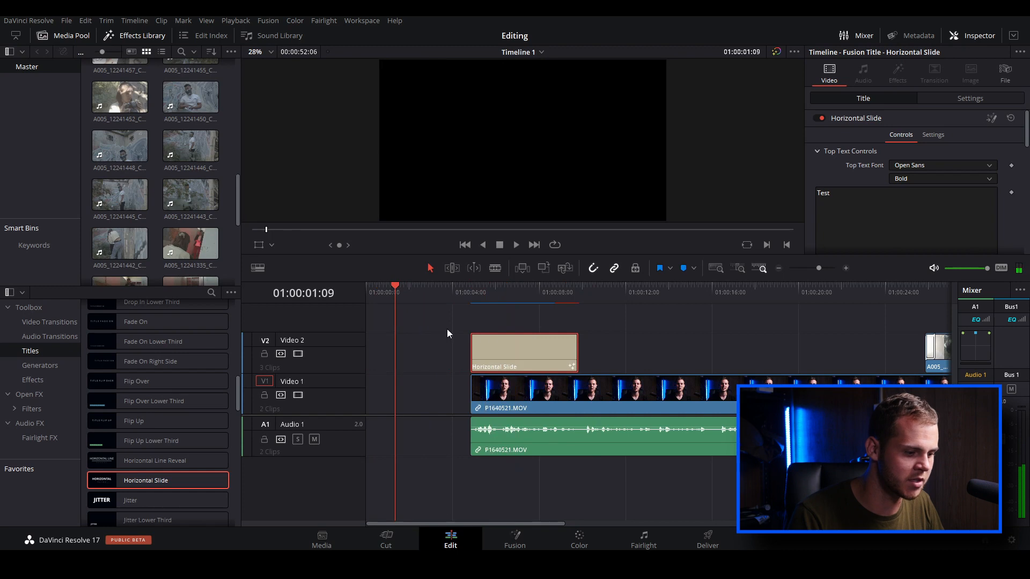
drag(487, 347, 383, 347)
click(388, 302)
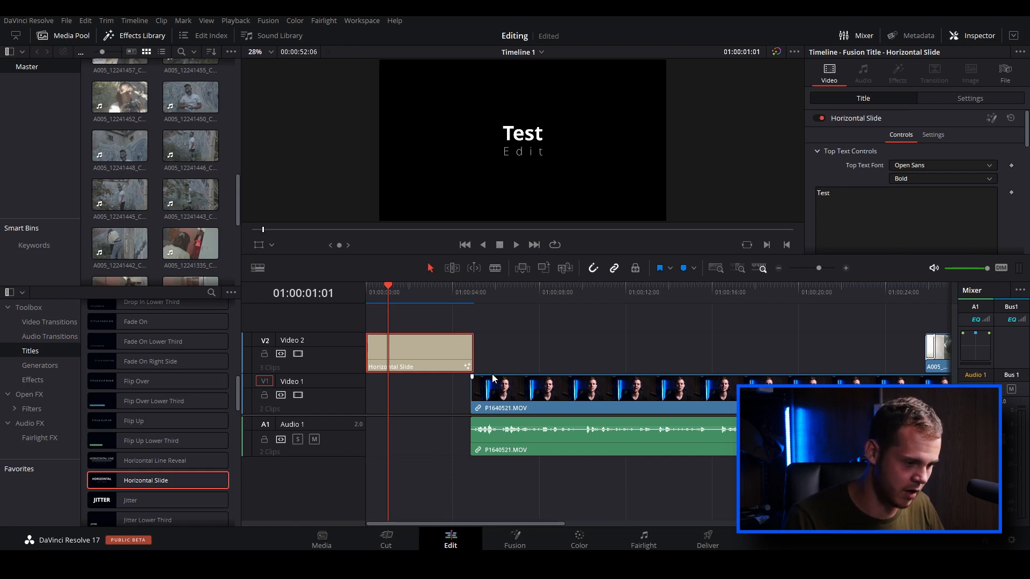
Add a video fade-in to the start of the talking-head clip after the title and play it back
drag(471, 377, 522, 397)
click(468, 294)
key(space)
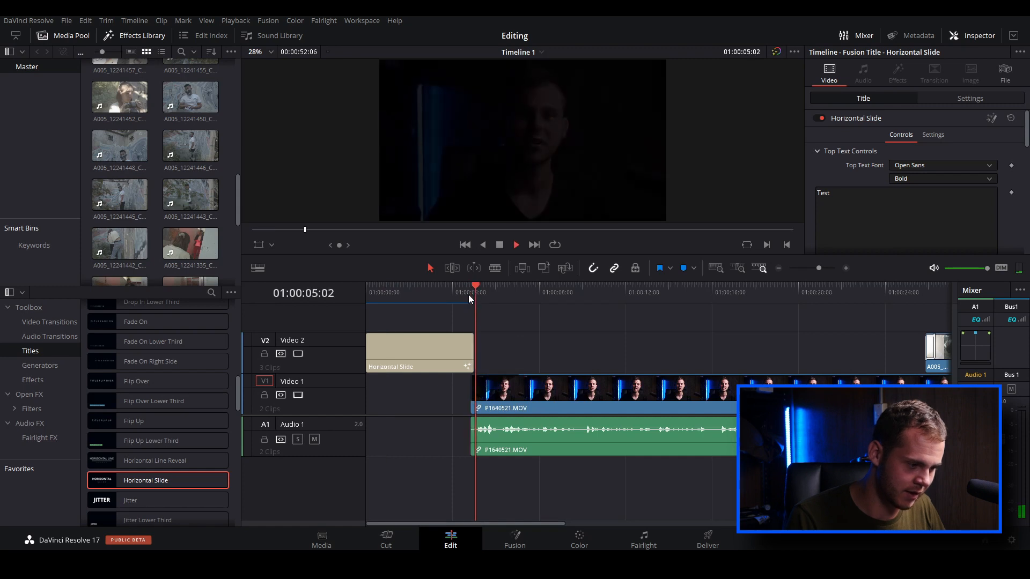
key(space)
Try adding an audio fade-in at the start of the talking-head clip and adjusting its curve
drag(472, 418, 515, 424)
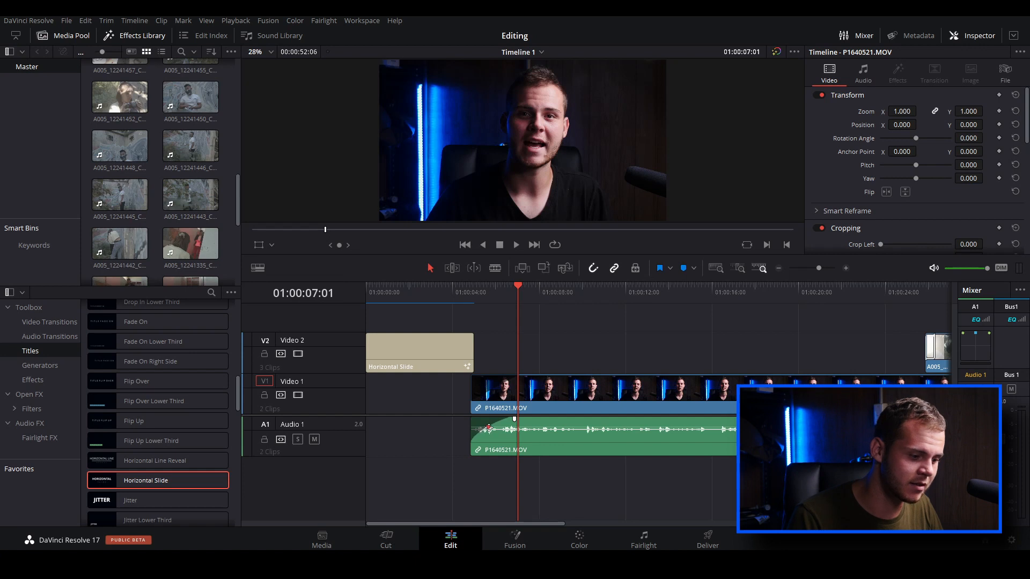
drag(494, 433, 492, 433)
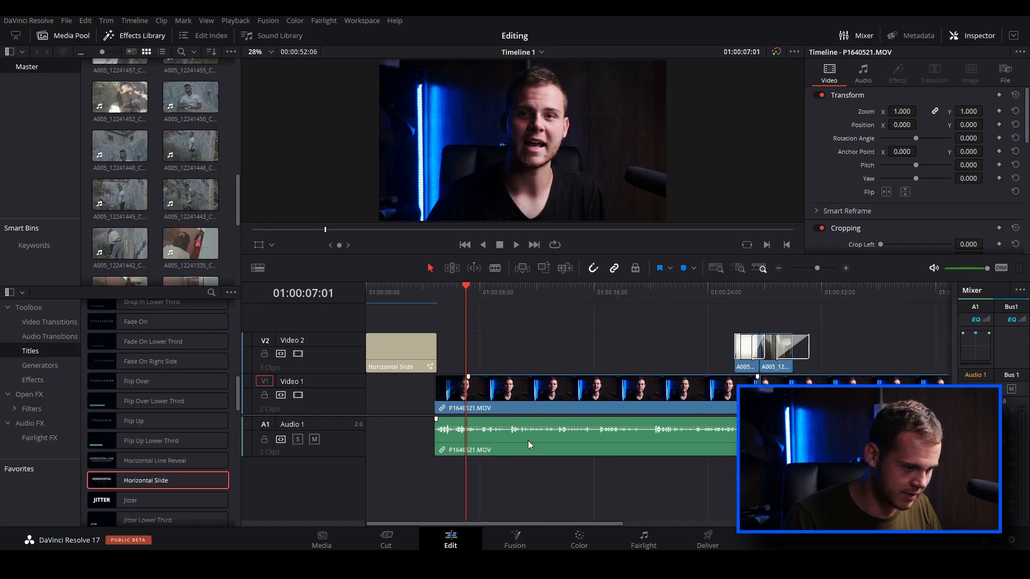
Play a stretch of the first talking-head clip and raise its audio volume directly on the timeline
scroll(498, 434, up, 2)
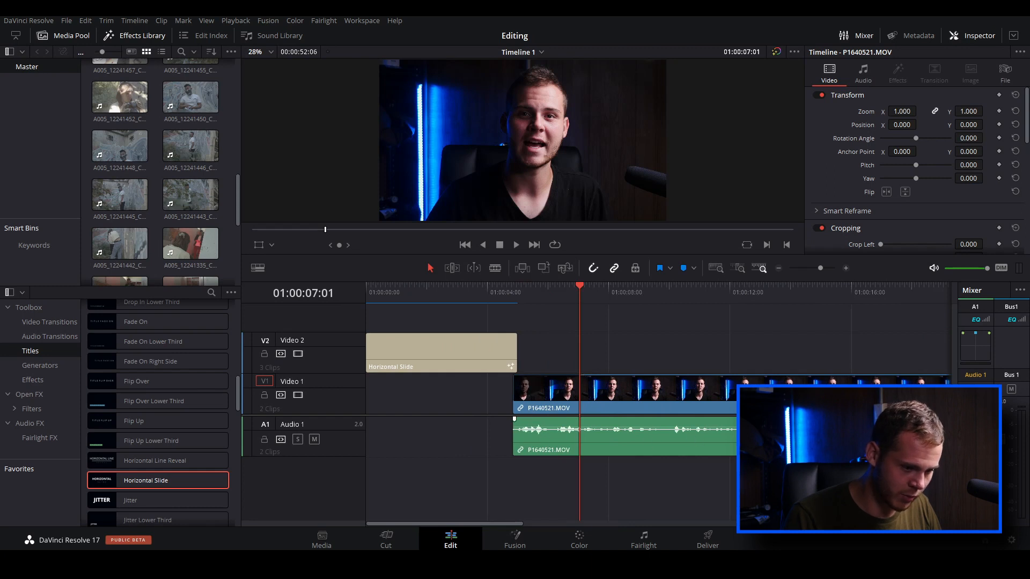
key(space)
key(space)
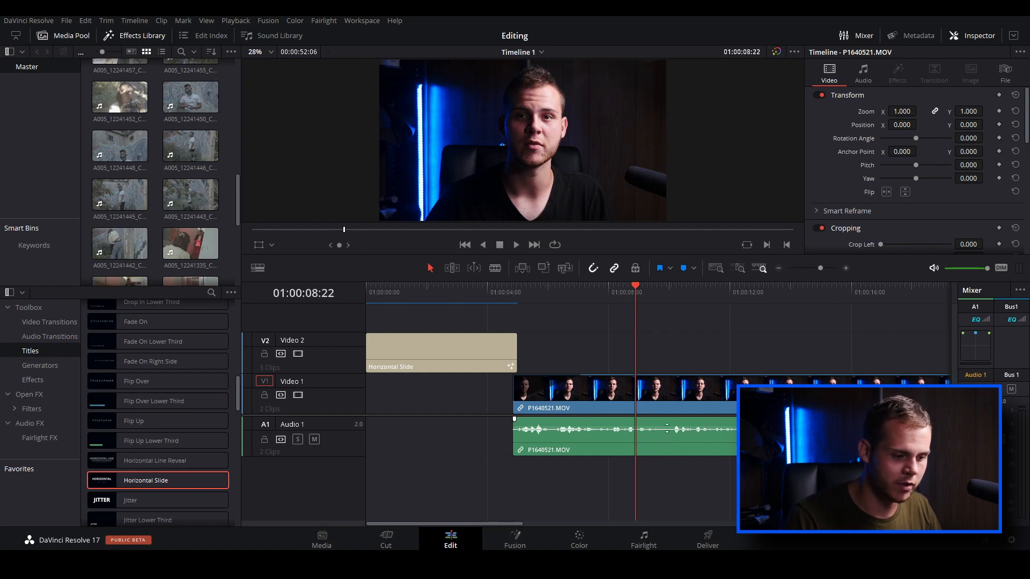
drag(667, 429, 667, 426)
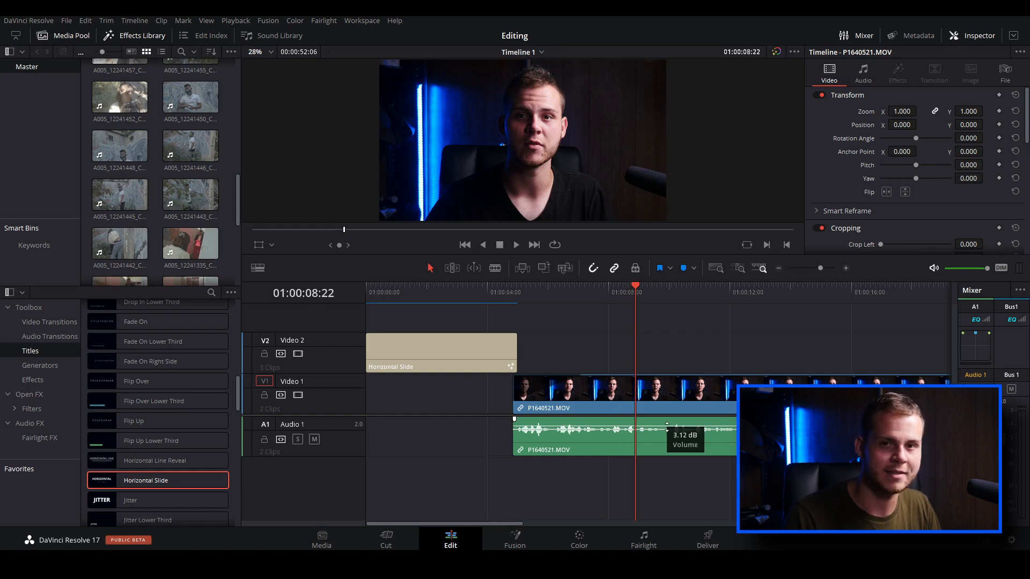
drag(667, 429, 667, 425)
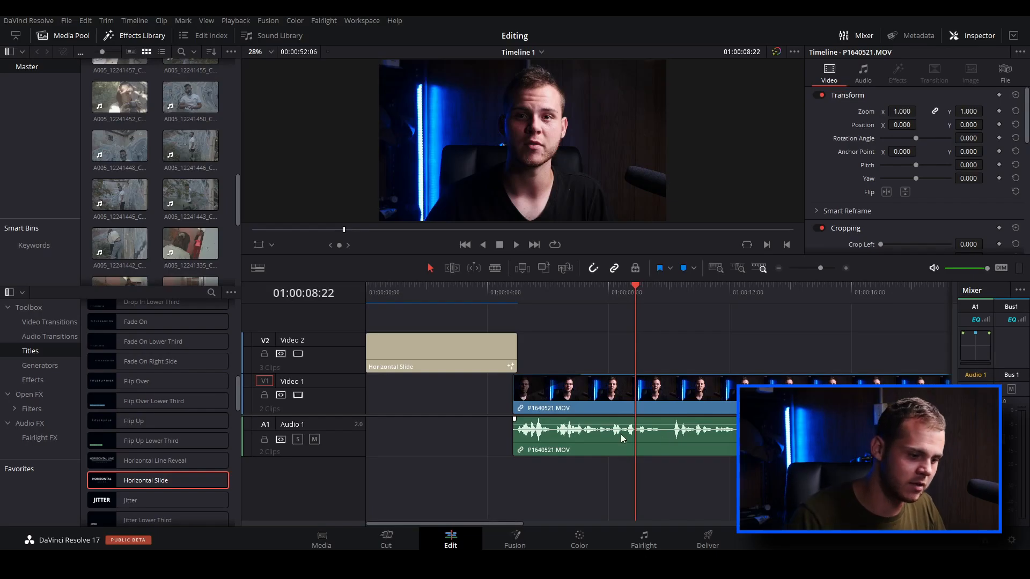
Adjust the first talking-head clip's volume in its audio properties, ending at 8.89, and listen to the result
click(642, 437)
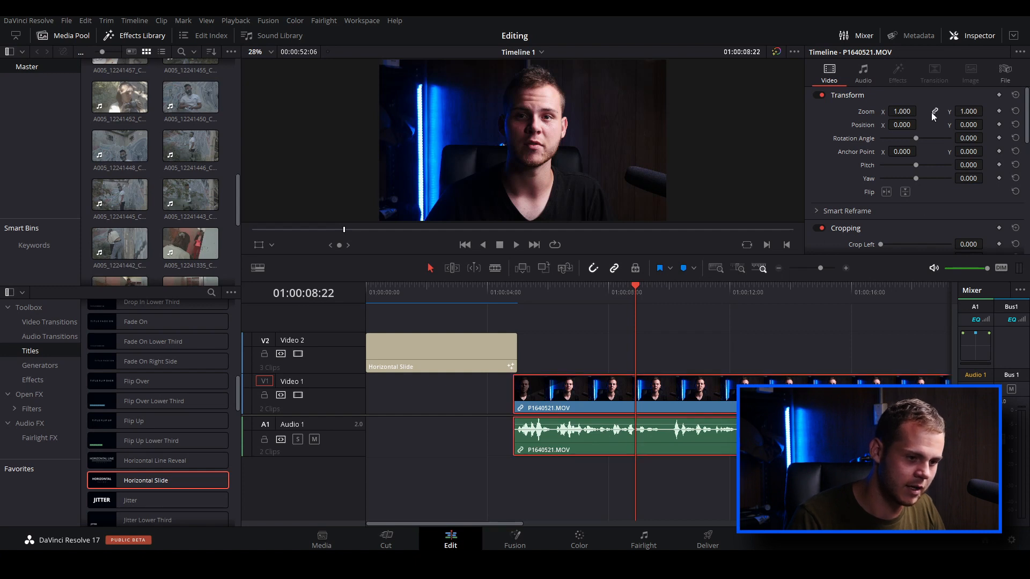
click(862, 73)
drag(941, 110, 936, 111)
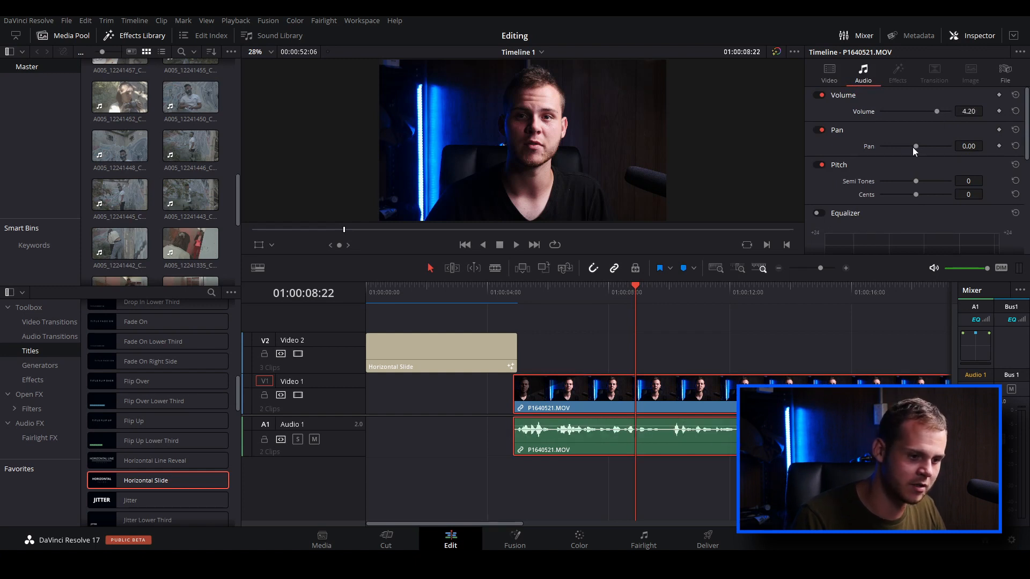
scroll(839, 213, down, 4)
scroll(890, 185, up, 4)
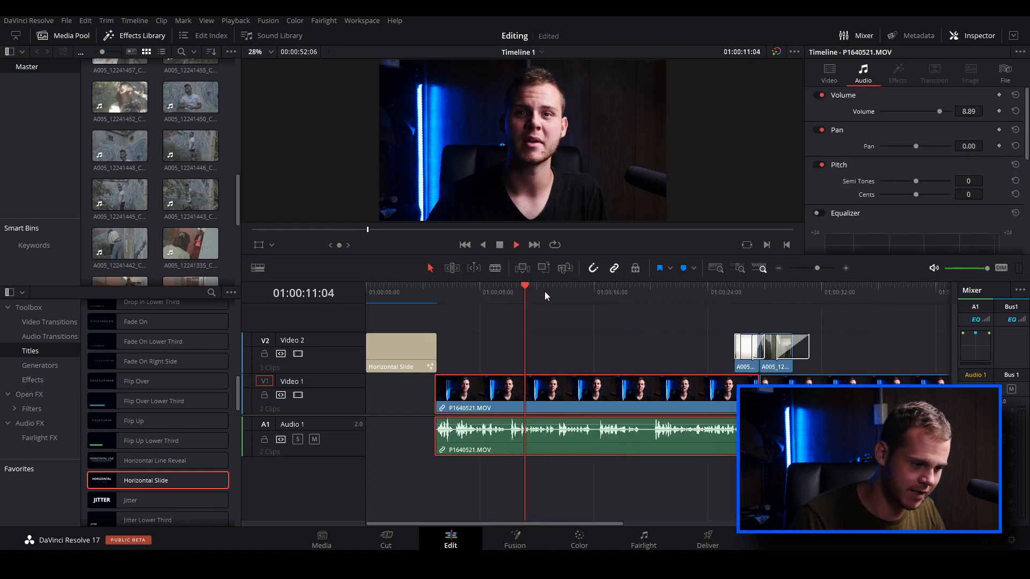
key(space)
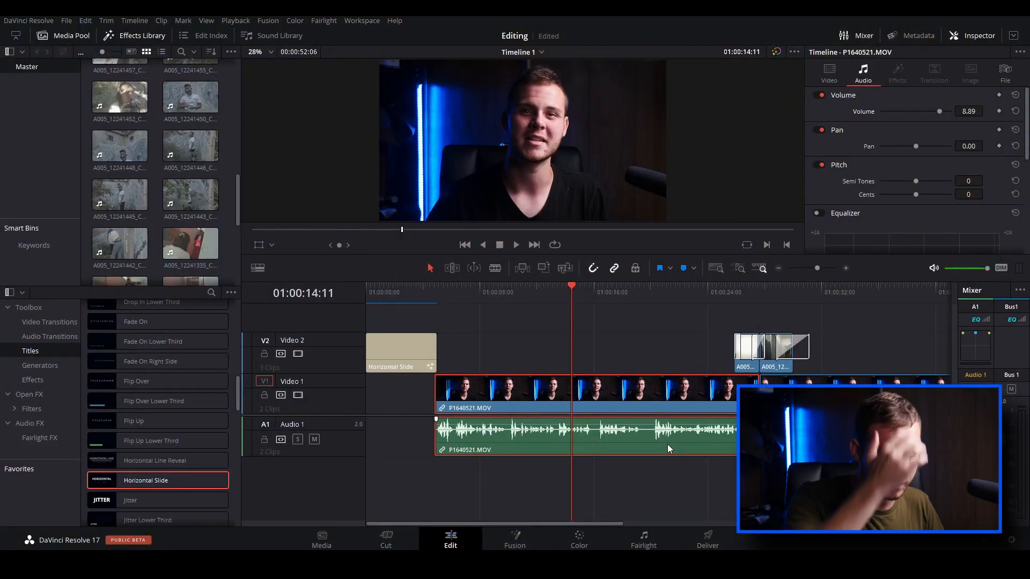
Paste the first talking-head clip's attributes onto the second one, with Video Attributes, Audio Attributes and Retime Effects all enabled
scroll(667, 444, down, 3)
click(686, 437)
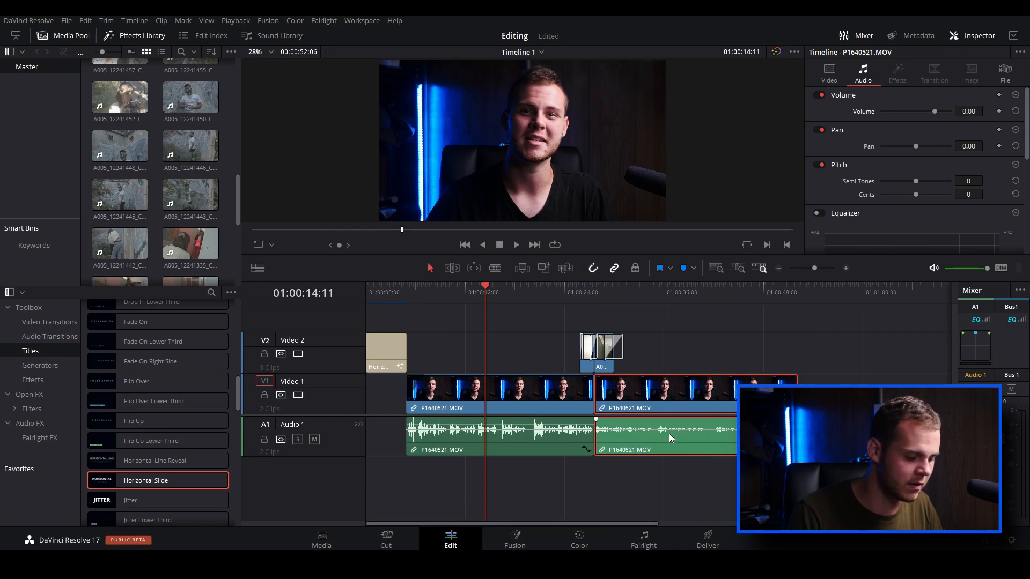
key(alt+v)
click(391, 202)
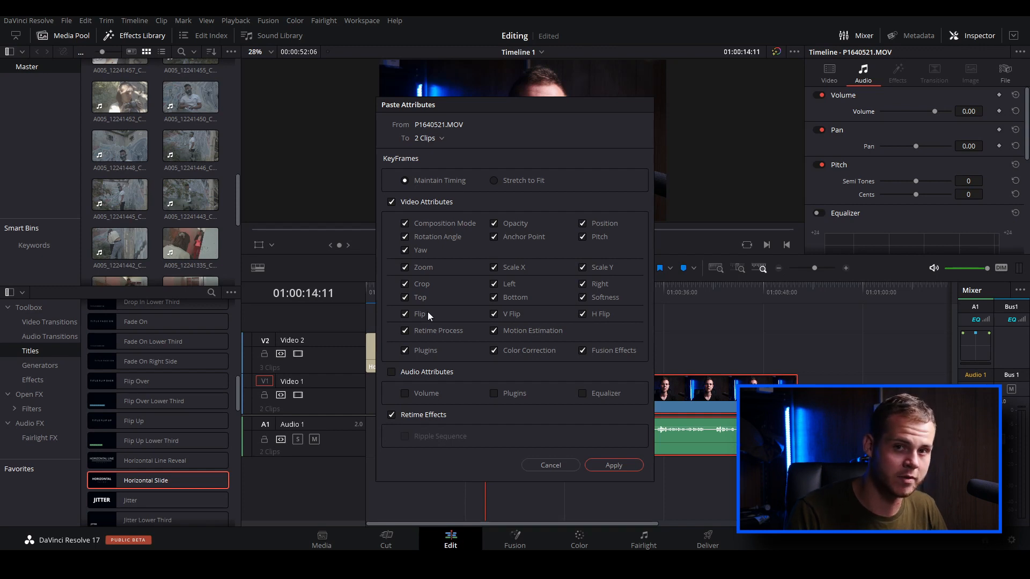
click(393, 373)
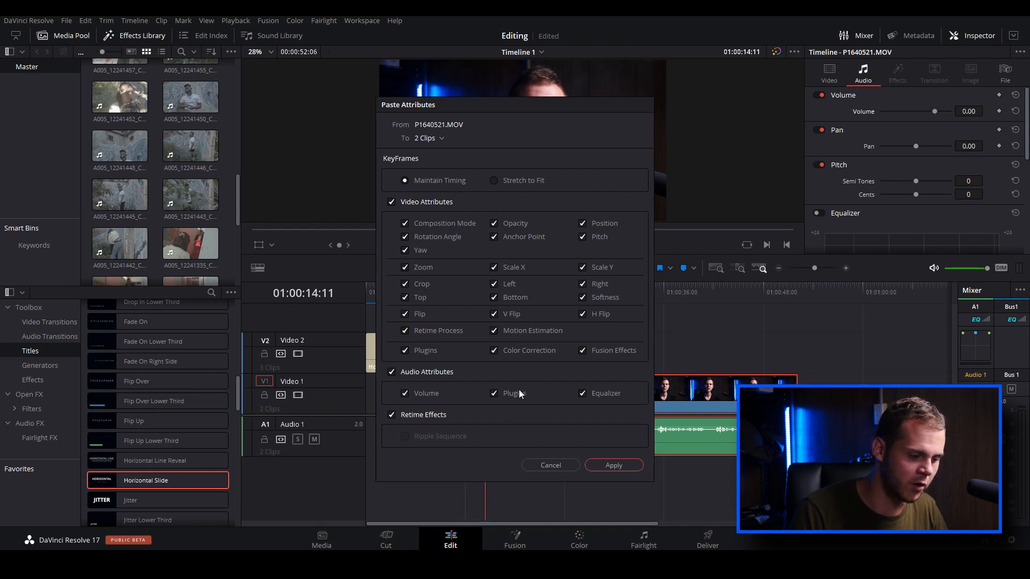
click(612, 465)
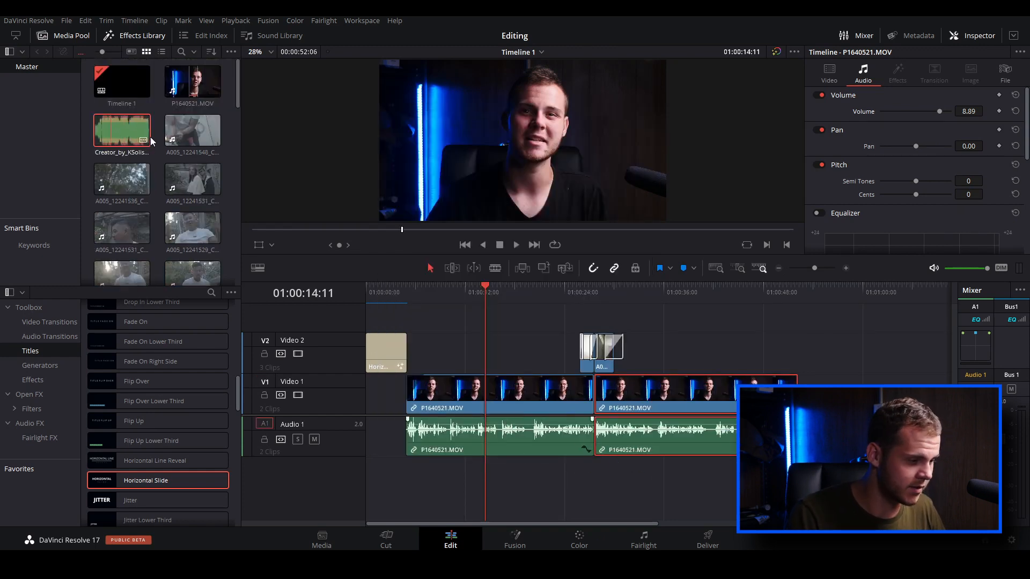
Add the music file Creator_by_KSolis_Artlist.wav on Audio 2 from the timeline's start and lower its volume to about -31.56 dB
drag(152, 141, 375, 481)
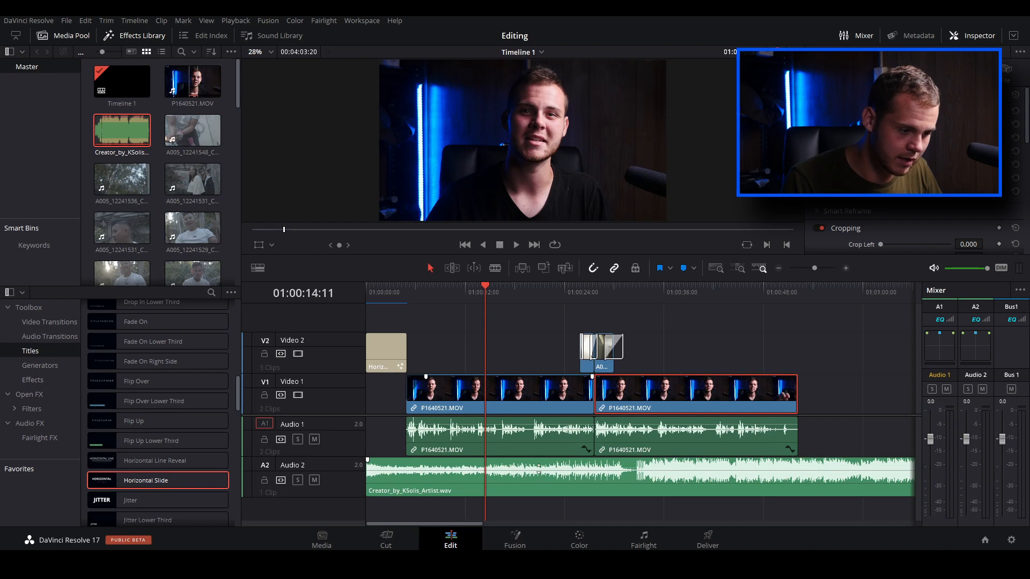
drag(538, 467, 540, 479)
key(space)
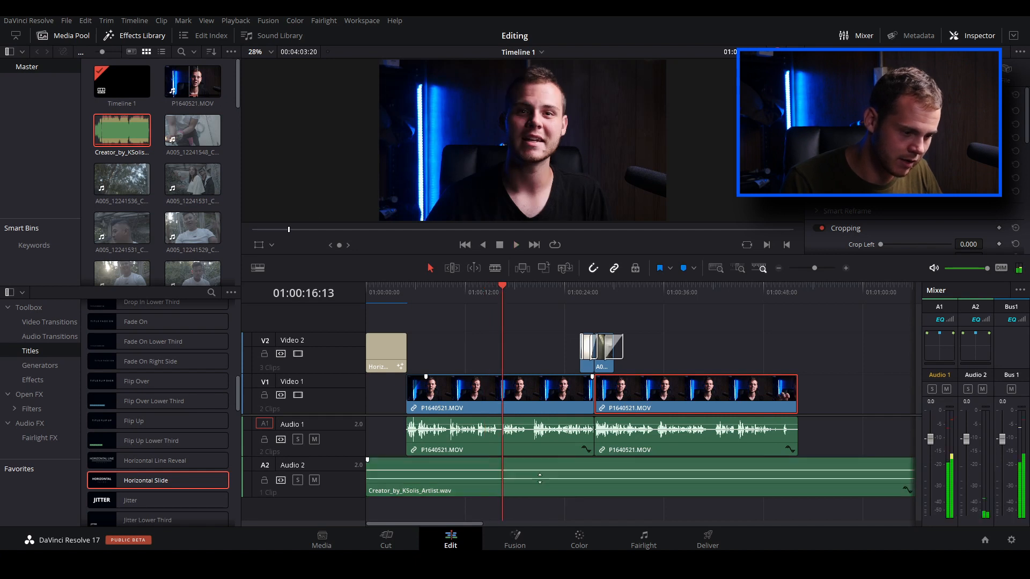
Raise the music clip's volume to -27.96 and play it under the speech to check the track levels
click(577, 474)
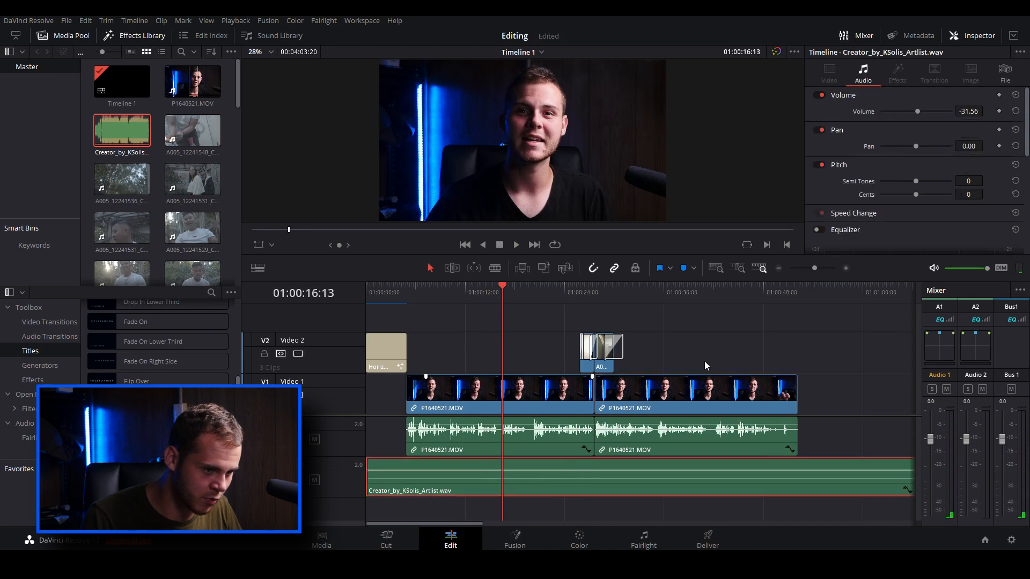
drag(966, 111, 976, 112)
key(space)
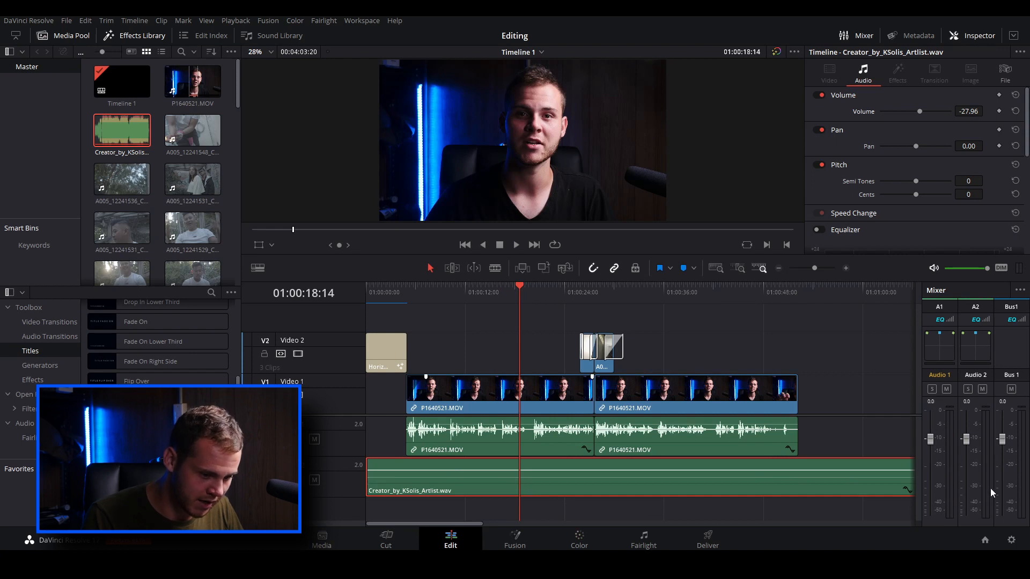
key(space)
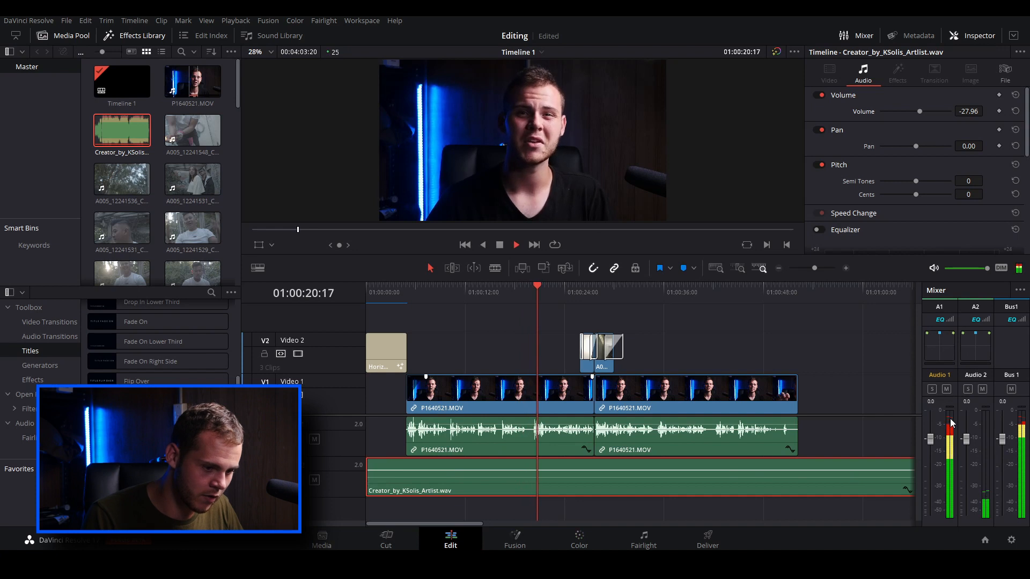
key(space)
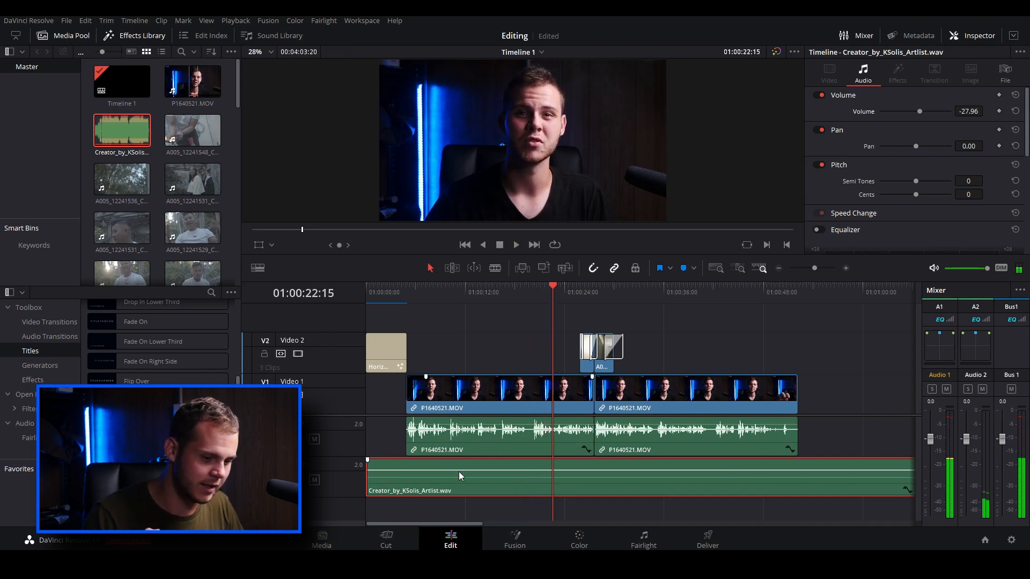
key(space)
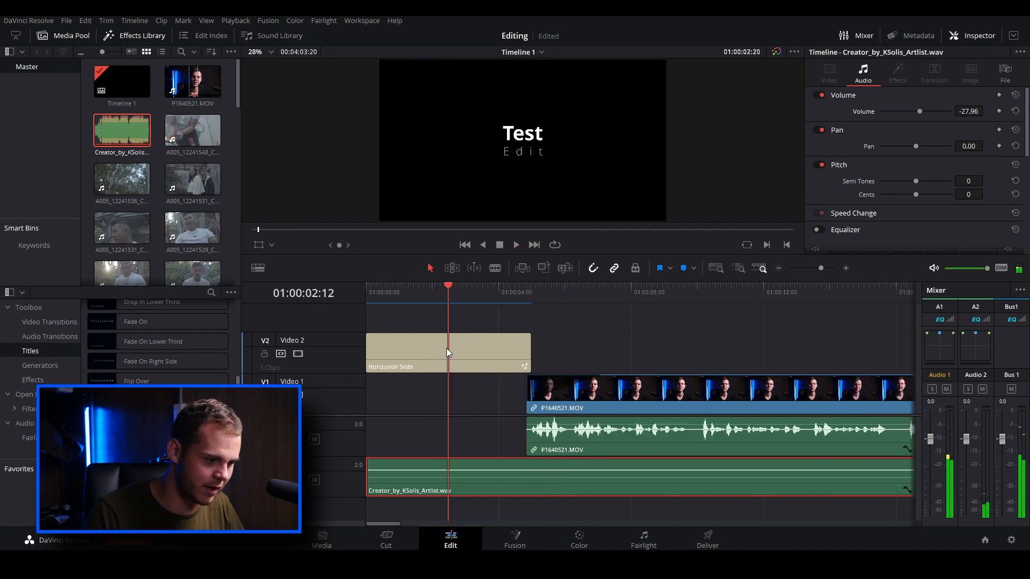
Play the opening from the timeline's start and add a volume keyframe to the music clip at 01:00:05:14
key(Home)
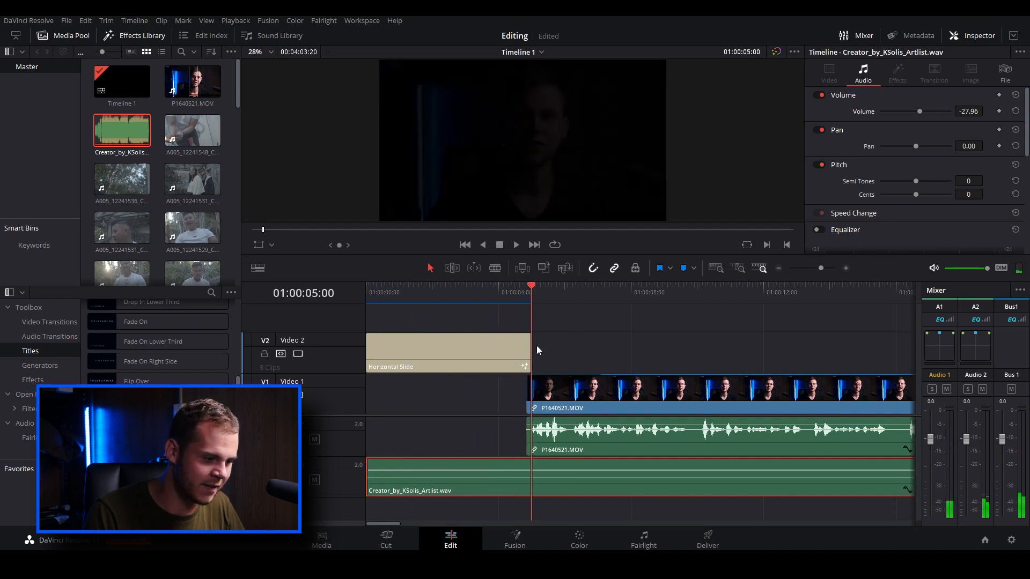
drag(574, 342, 505, 317)
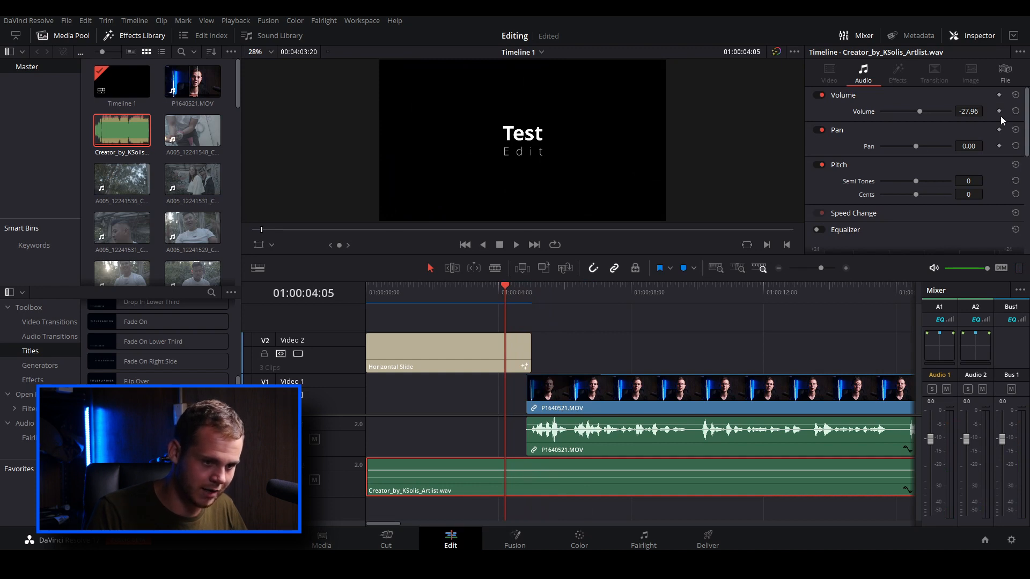
click(545, 307)
drag(545, 291, 550, 291)
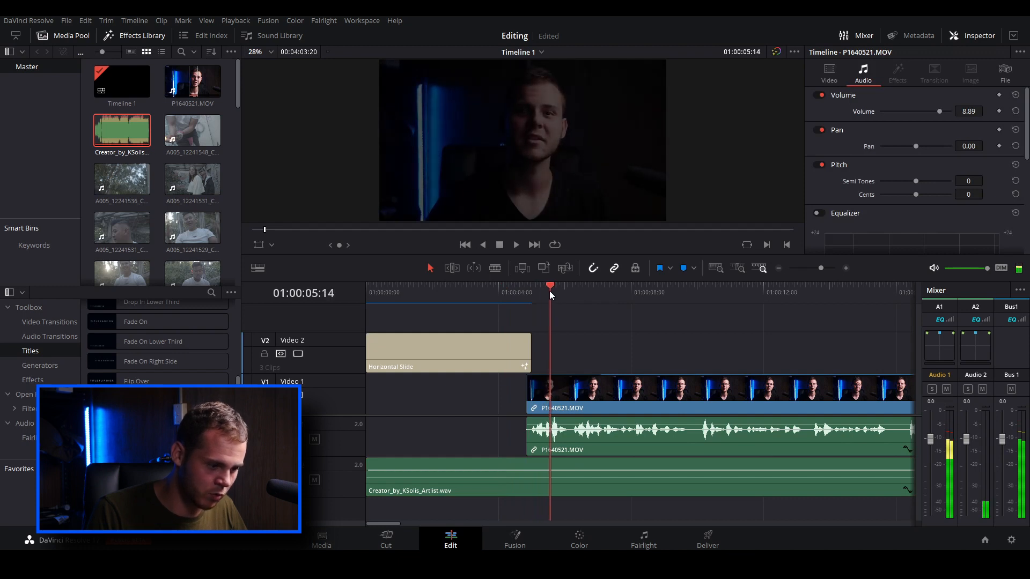
click(517, 469)
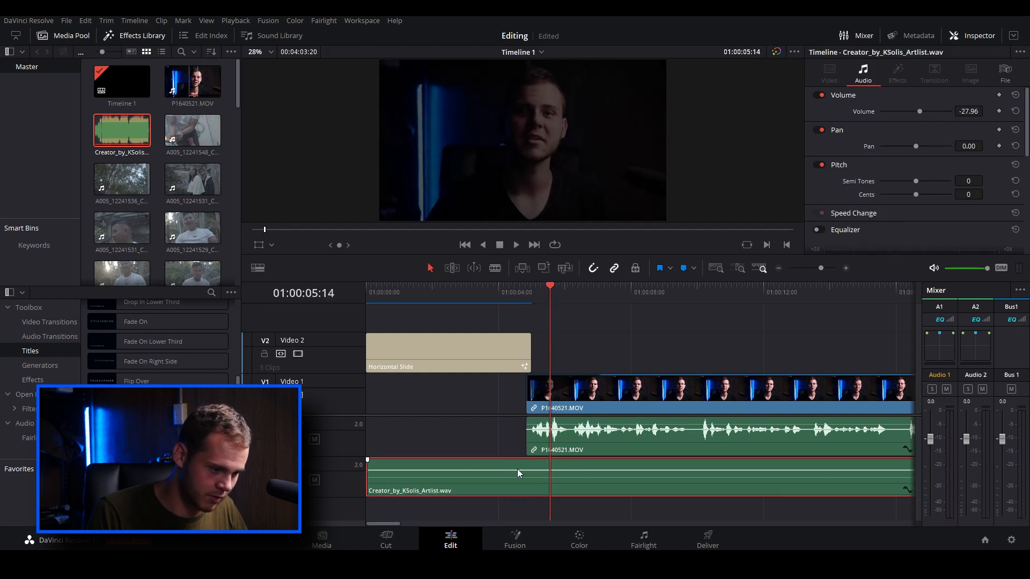
click(998, 112)
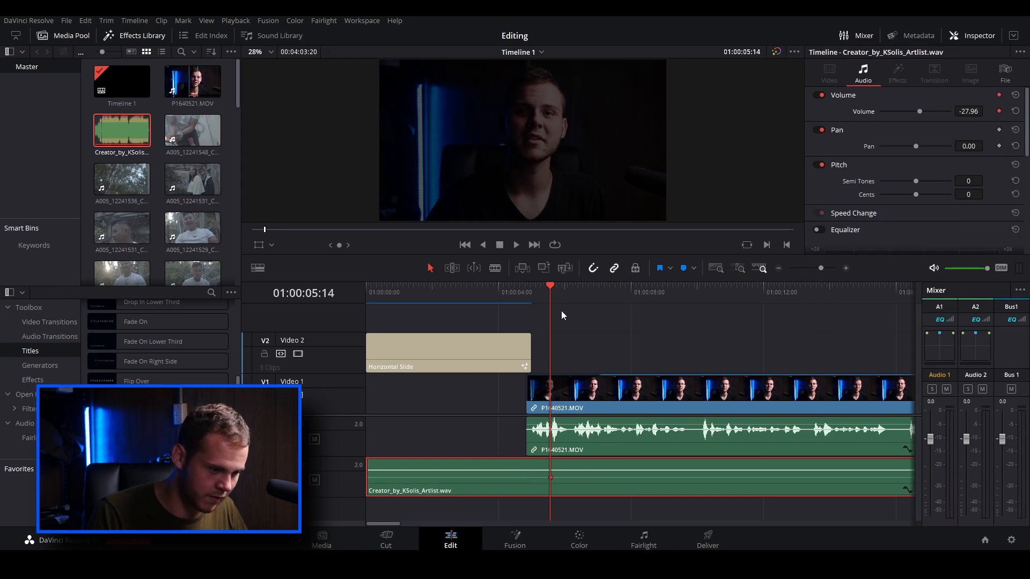
Raise the music's volume at 01:00:04:08 with a second keyframe so it drops into the speech, and play it back
drag(551, 288, 509, 290)
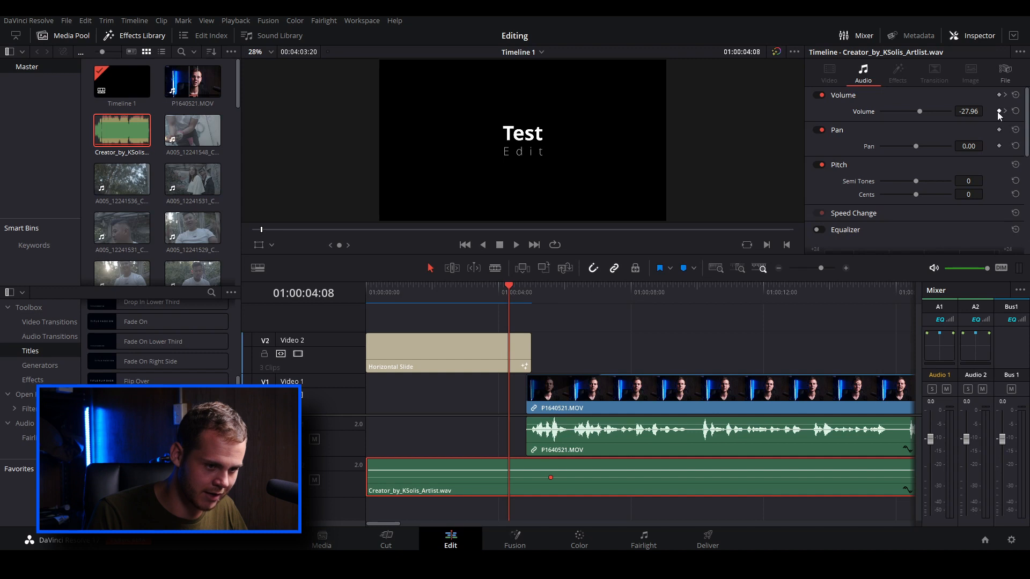
drag(925, 115, 935, 112)
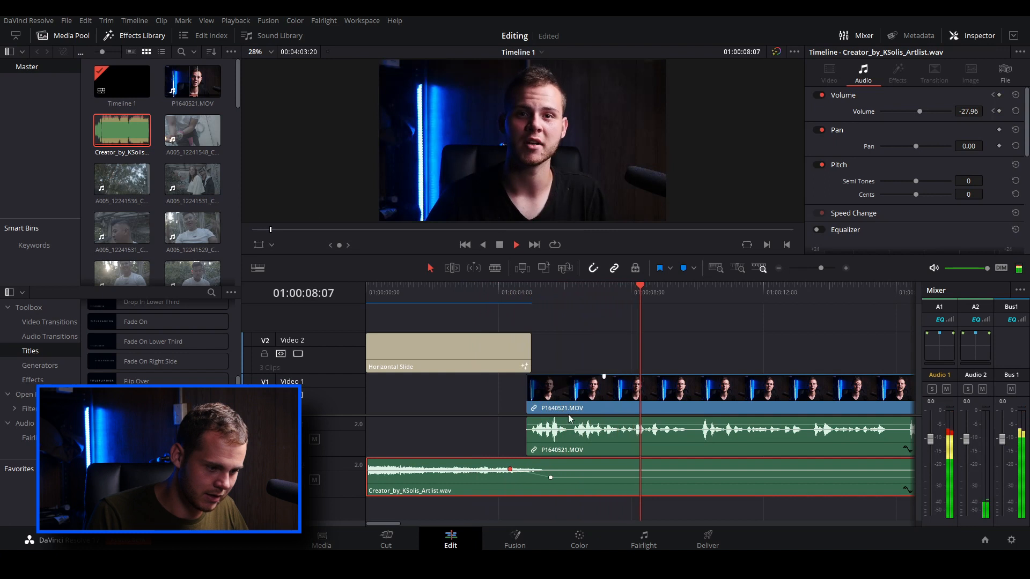
key(space)
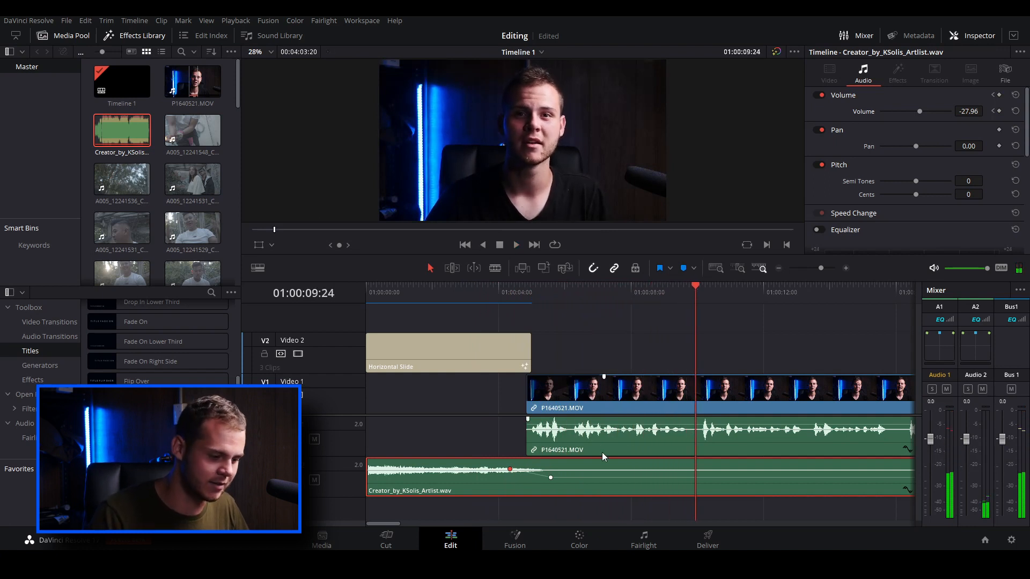
Trim the music to the talking-head footage's end at 01:00:50:22 with a fade-out, and show the whole edit
scroll(598, 447, down, 6)
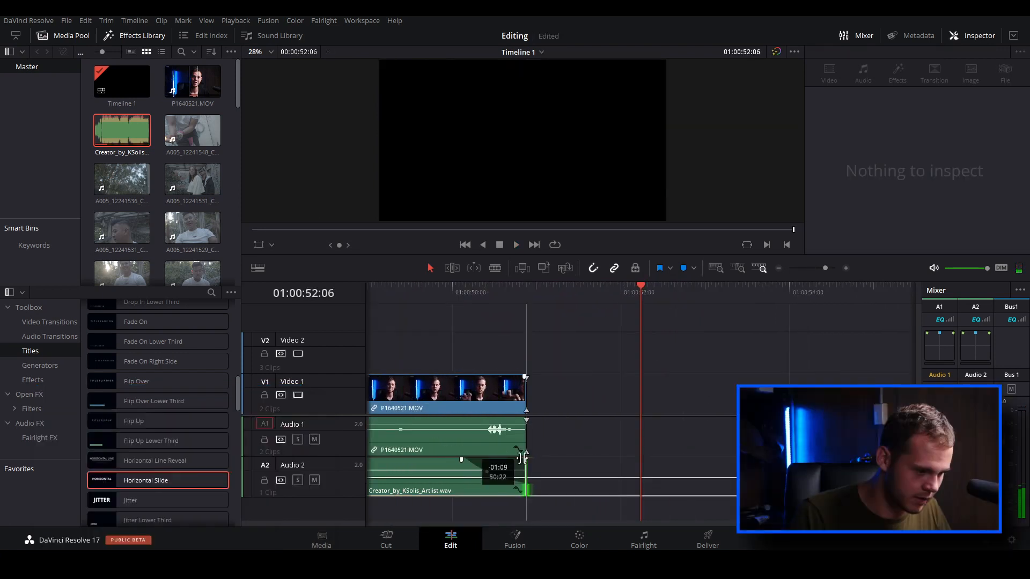
click(561, 296)
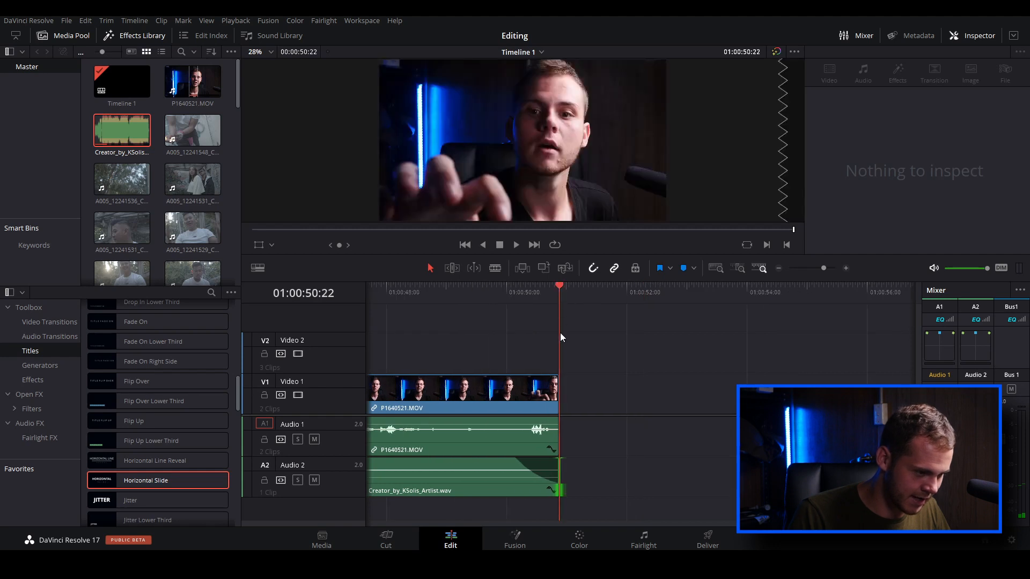
scroll(515, 362, down, 5)
click(544, 395)
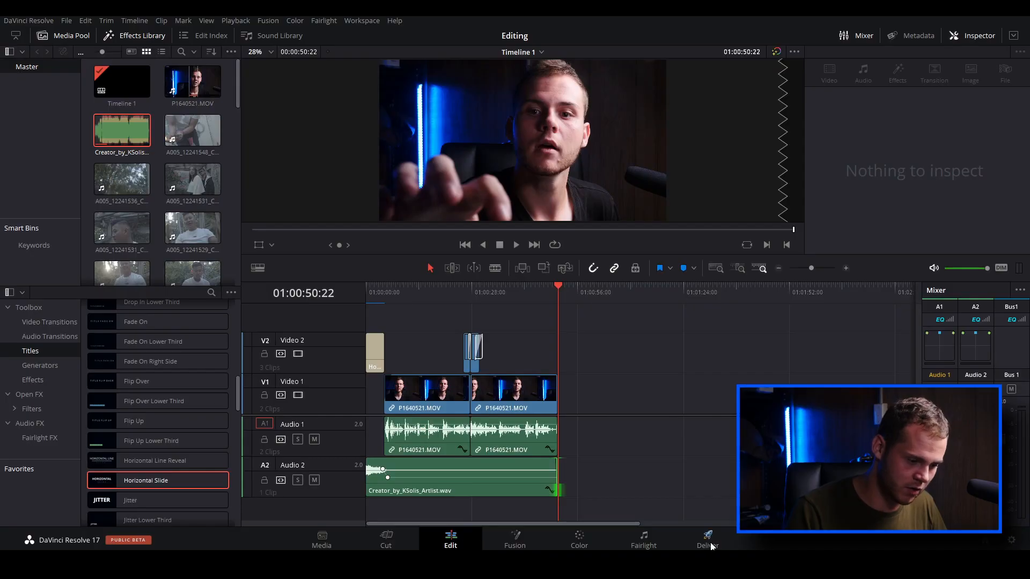
Switch to the Deliver page and move the playhead to 01:00:11:12 to review the finished timeline
click(707, 546)
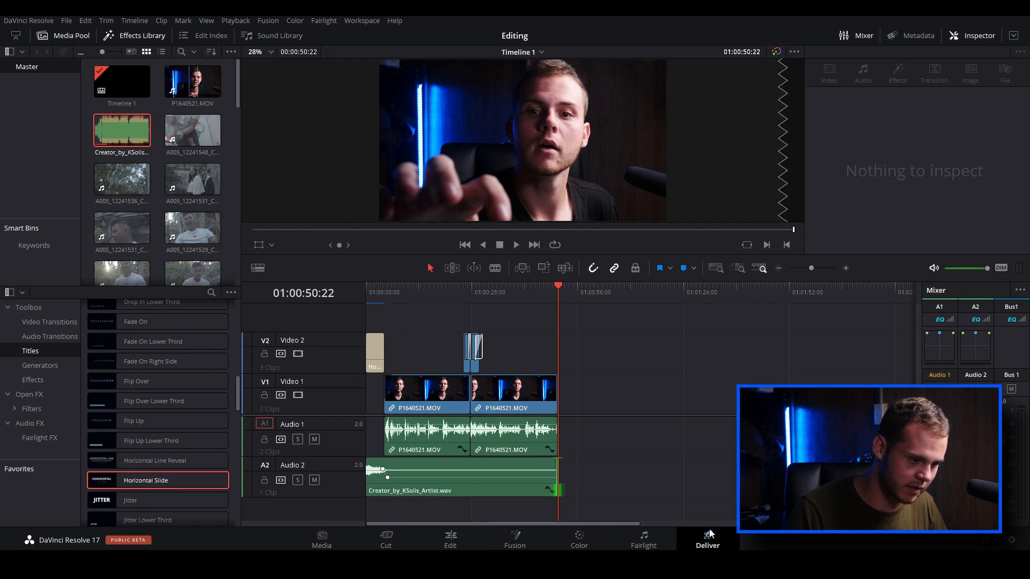
drag(391, 385, 190, 395)
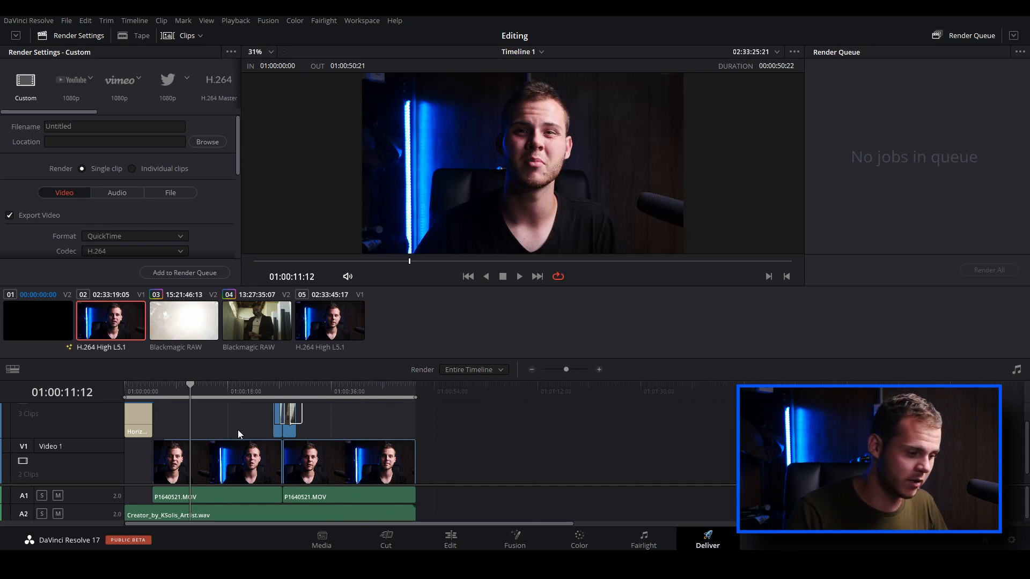
Scrub through the finished timeline and set the render range to In/Out Range, spanning the whole edit
drag(186, 388, 331, 407)
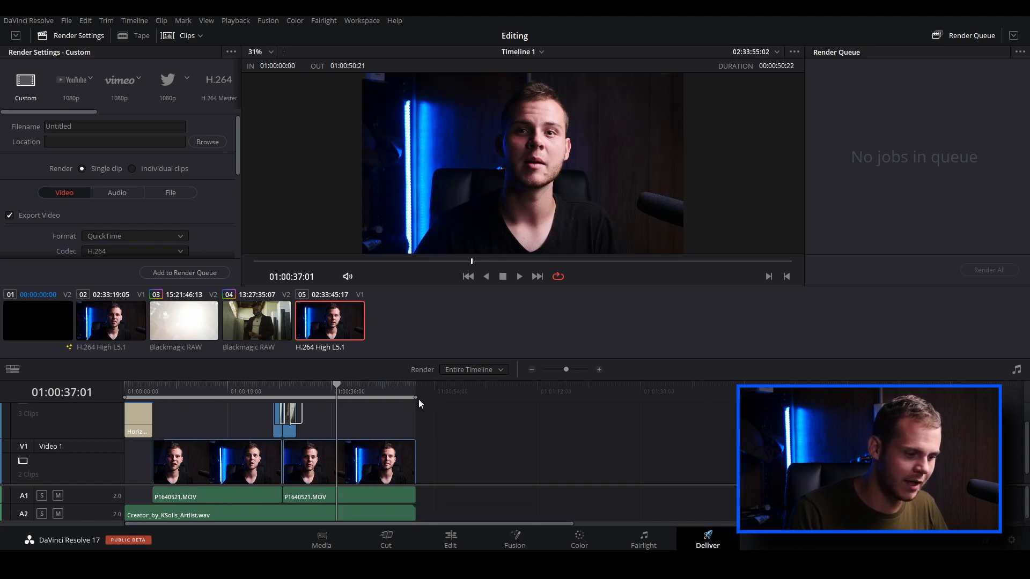
drag(416, 388, 734, 389)
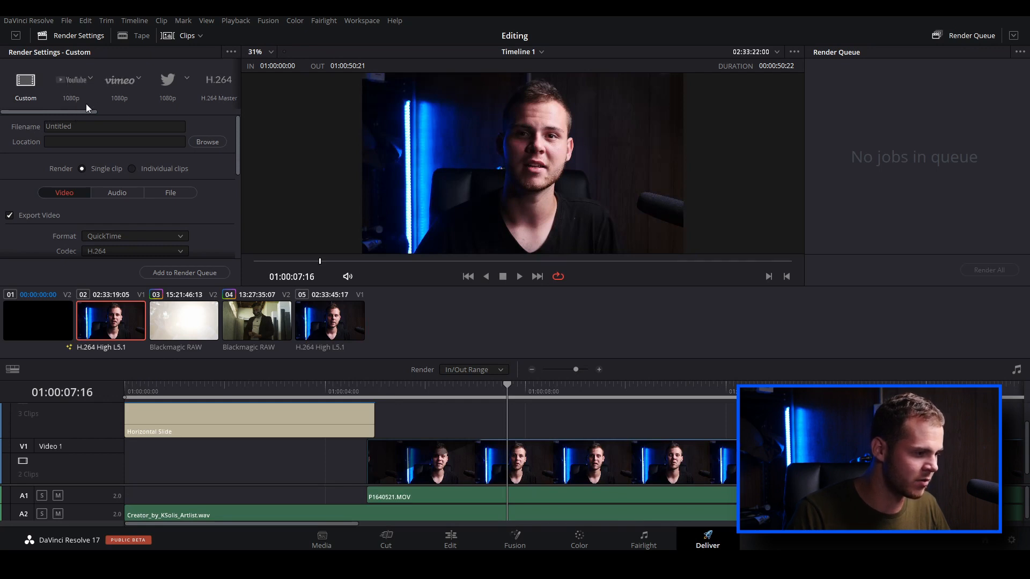
Name the output file Test and set its save location to the G: drive
drag(81, 113, 119, 114)
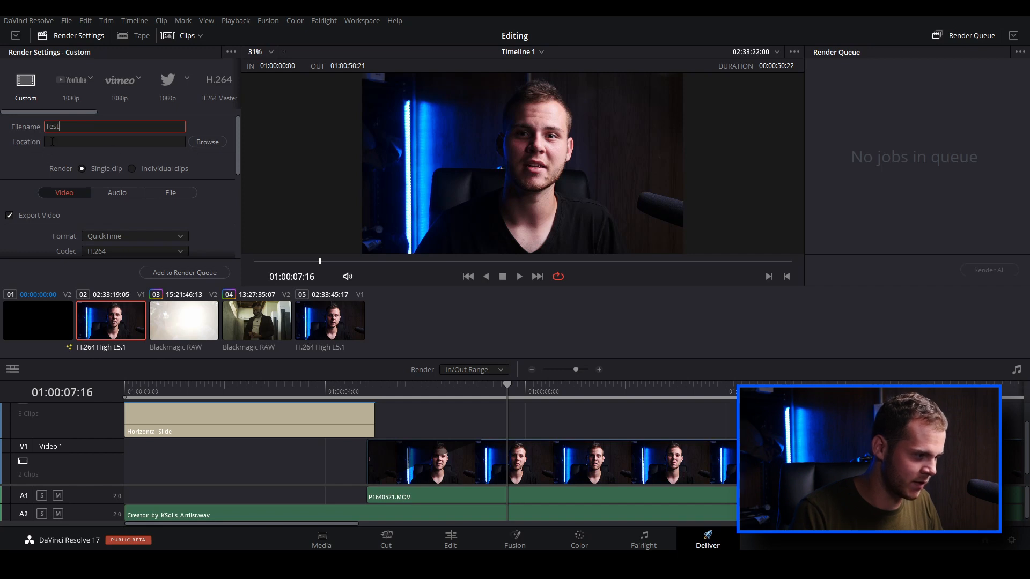
click(217, 142)
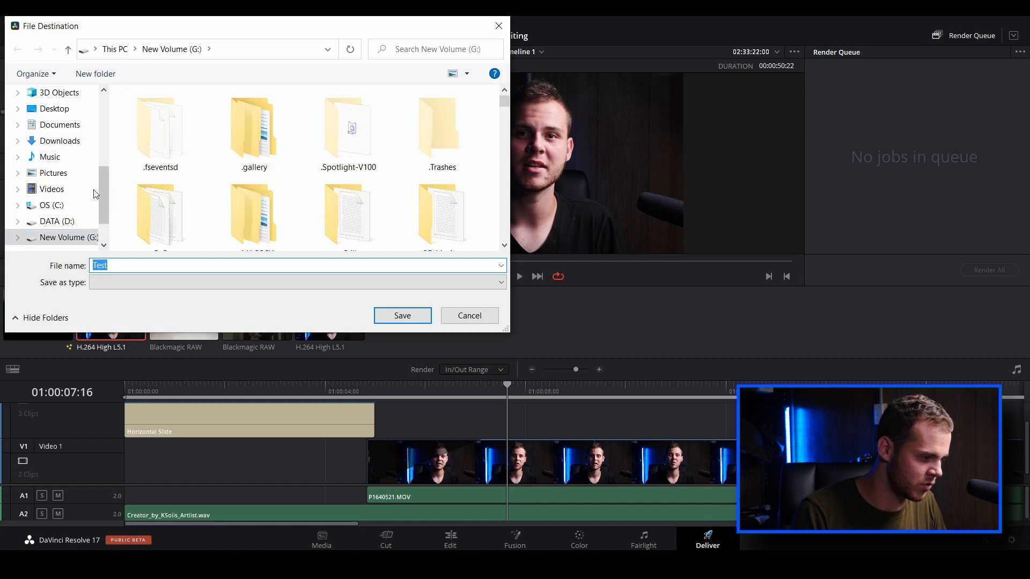
click(402, 316)
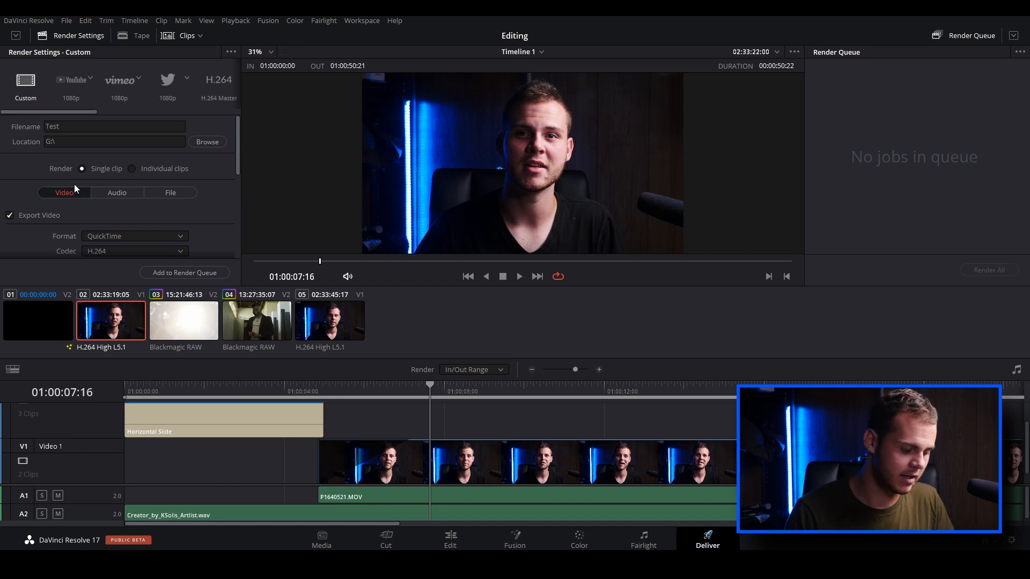
Set the video export format to MP4 with the H.264 codec
scroll(230, 414, down, 2)
scroll(237, 412, down, 2)
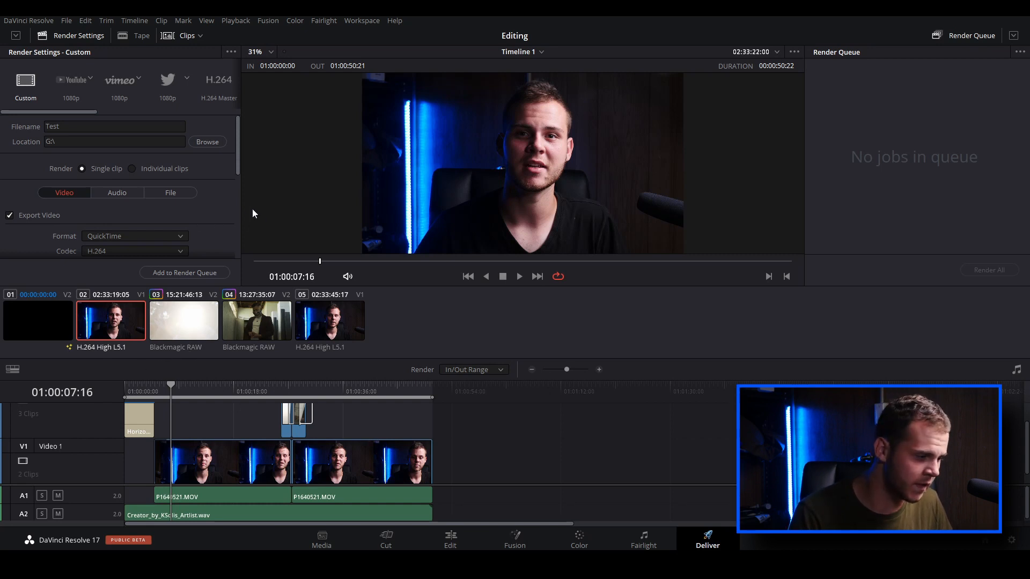
scroll(134, 220, down, 2)
click(112, 207)
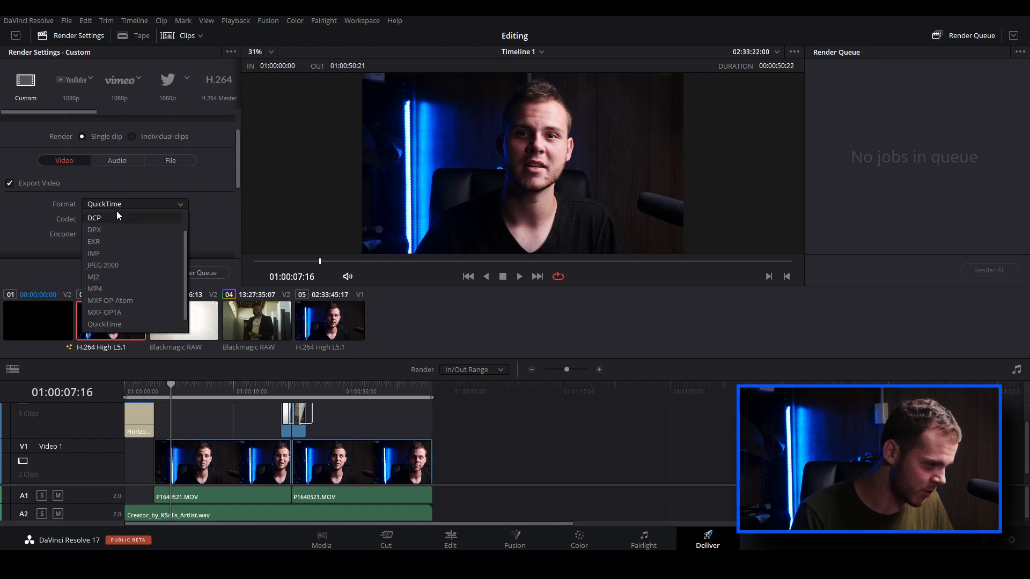
click(99, 287)
click(115, 220)
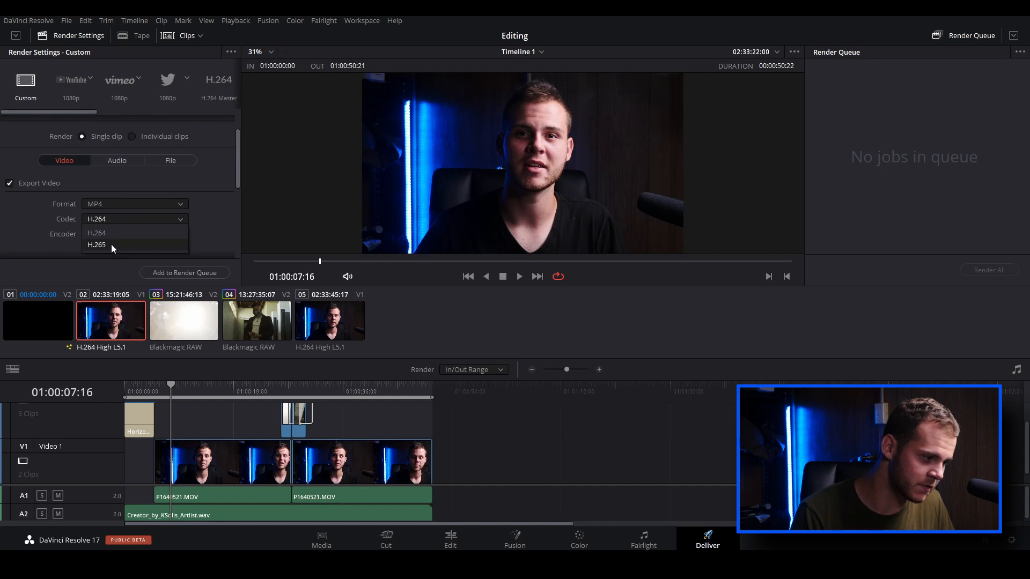
click(109, 235)
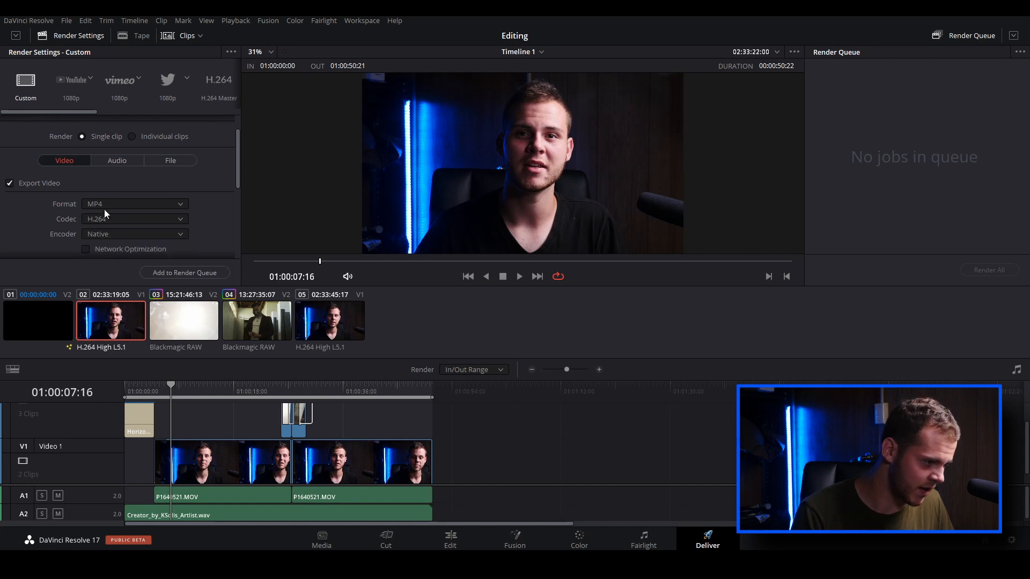
click(104, 208)
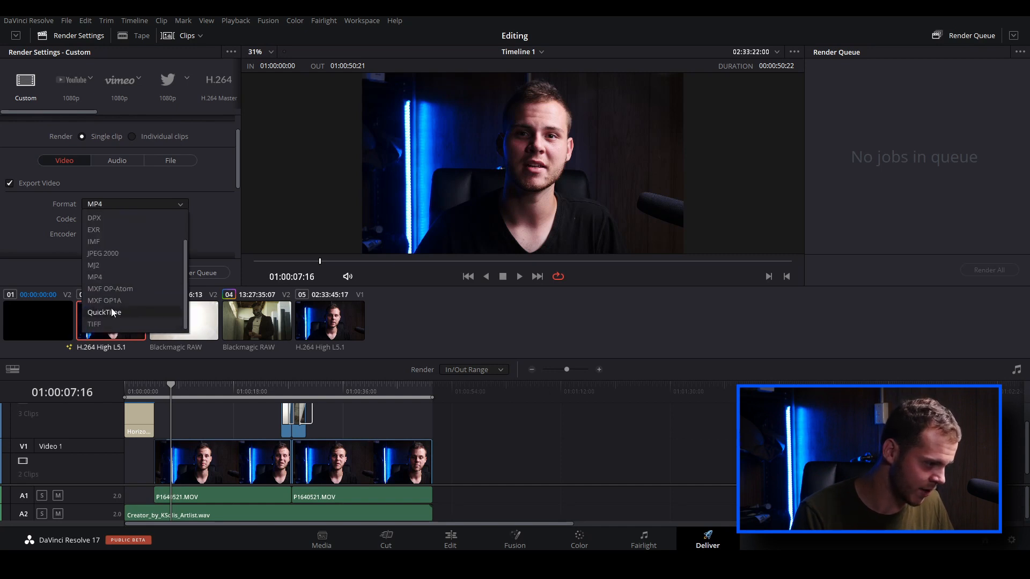
click(105, 204)
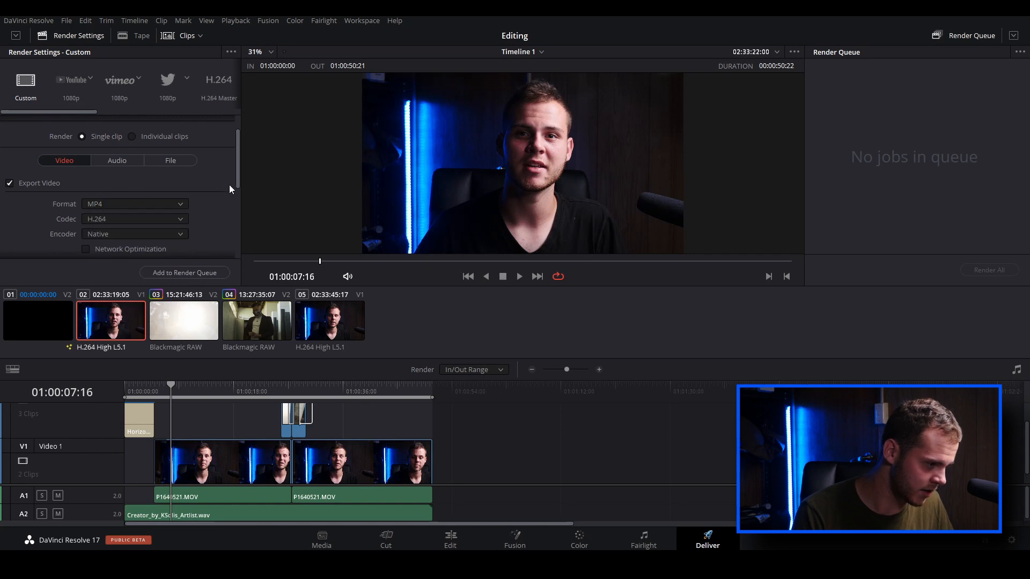
Check the export's resolution and quality options, keeping 1920 x 1080 HD and Best
drag(236, 184, 236, 218)
click(115, 162)
click(119, 162)
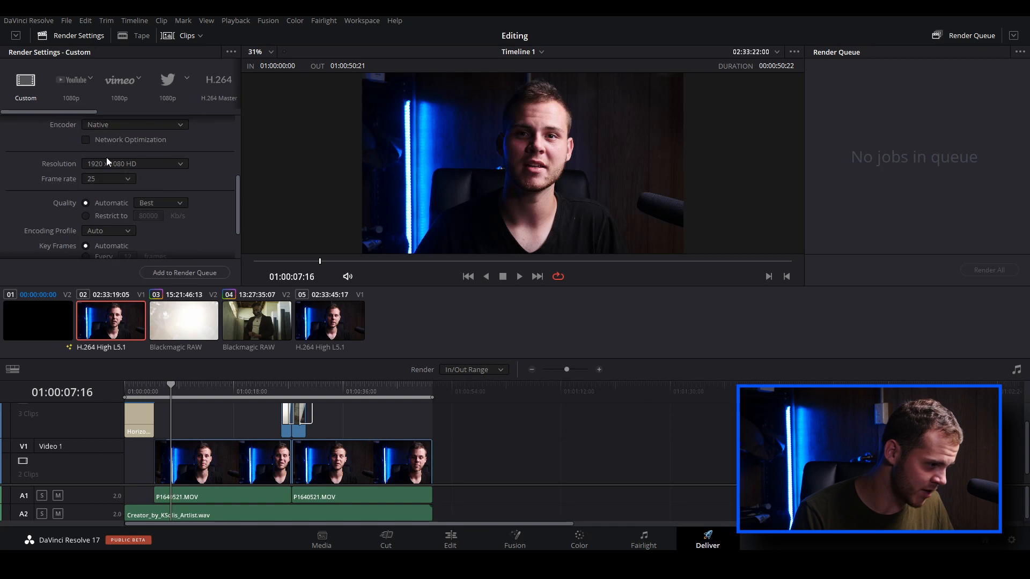
click(107, 161)
click(114, 160)
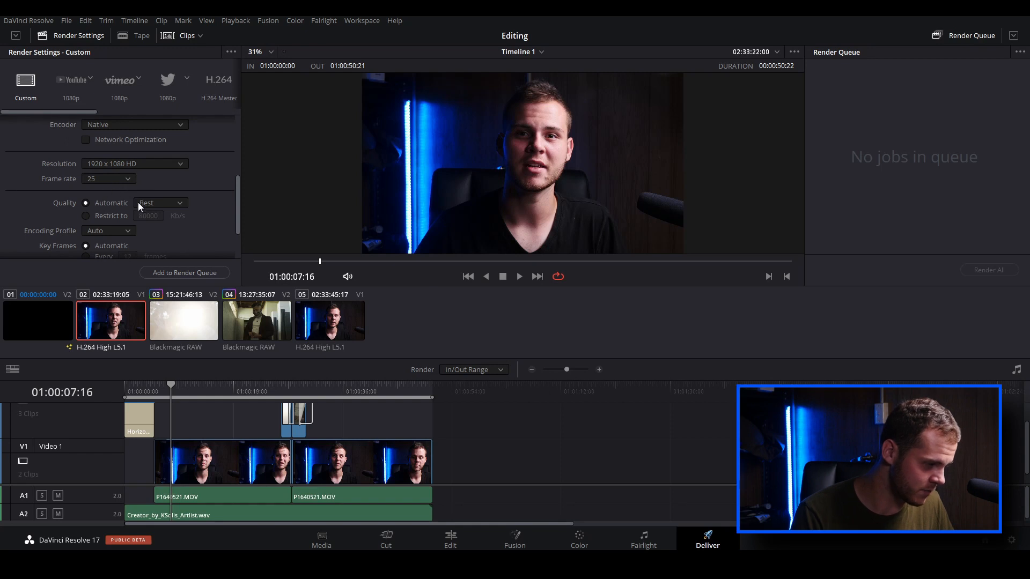
click(151, 202)
click(152, 203)
scroll(117, 197, up, 5)
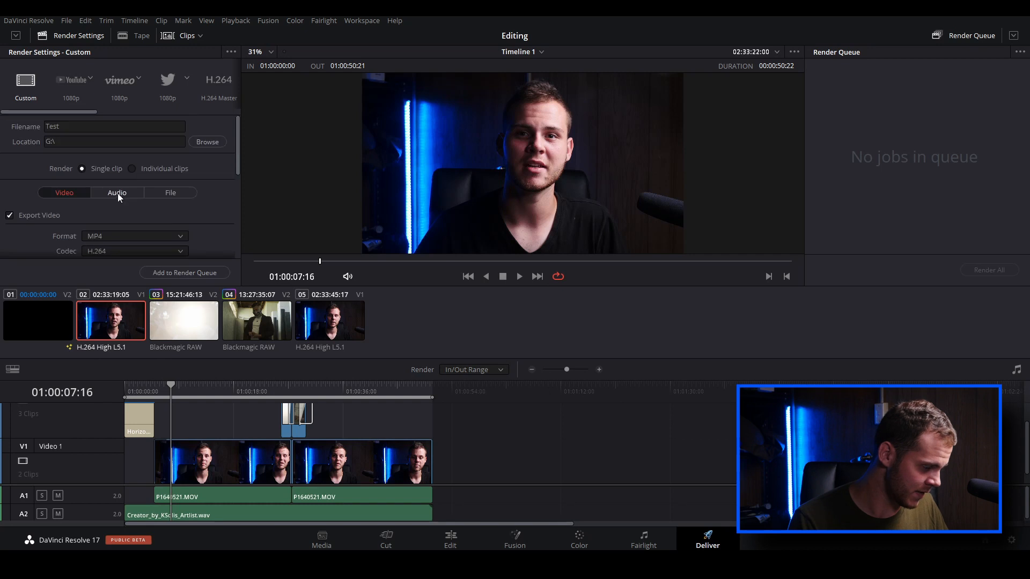
Check the audio export settings and add the MP4 version named Test to the render queue
click(120, 193)
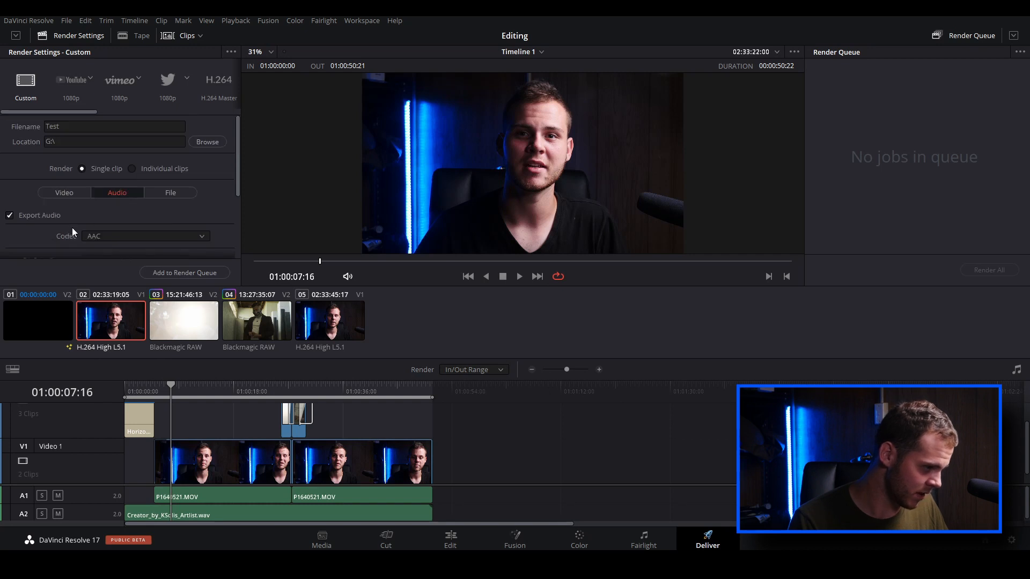
scroll(67, 228, down, 3)
scroll(22, 170, up, 3)
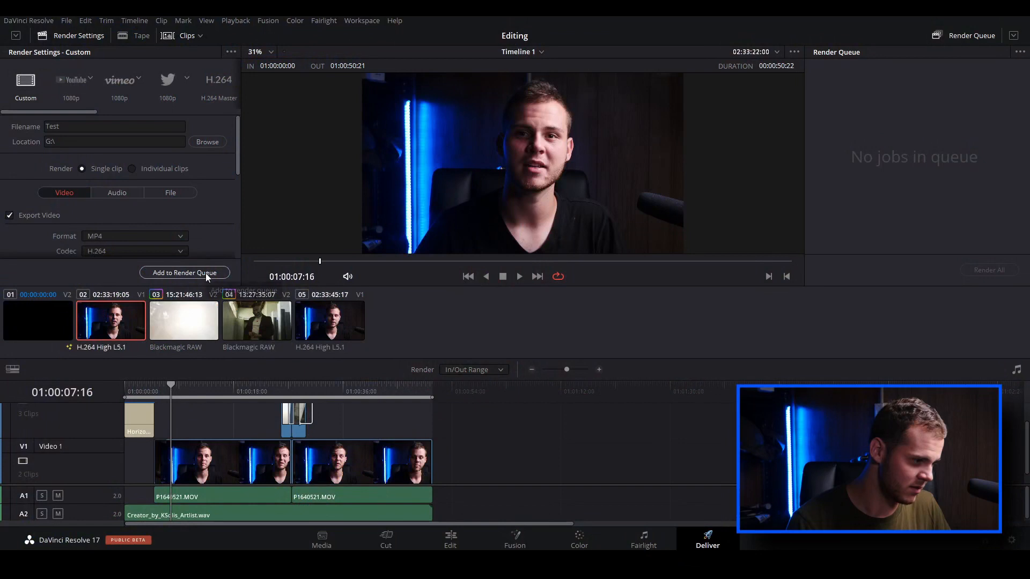
click(206, 274)
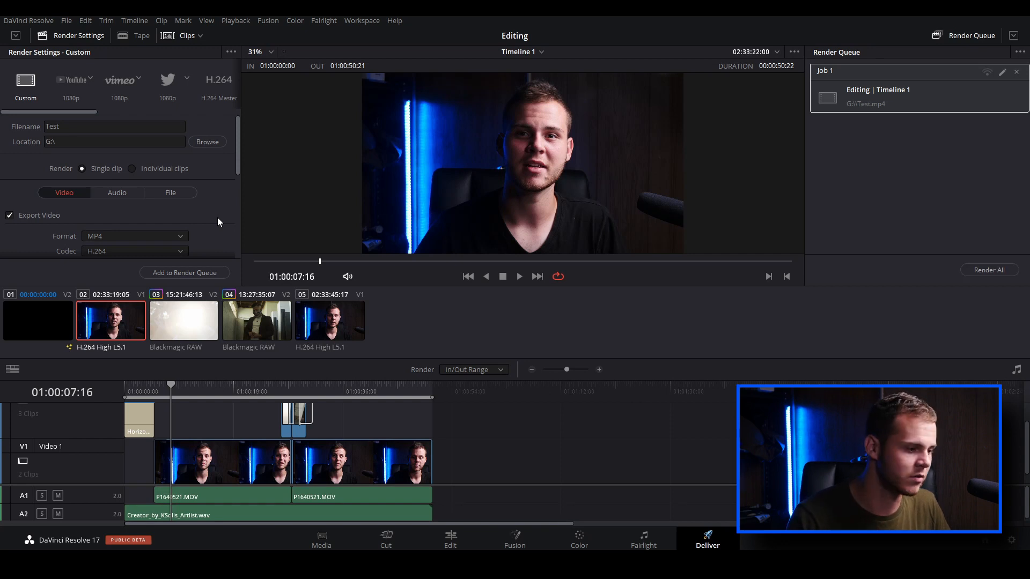
Switch the export format to QuickTime with the GoPro CineForm codec for a second version
click(130, 236)
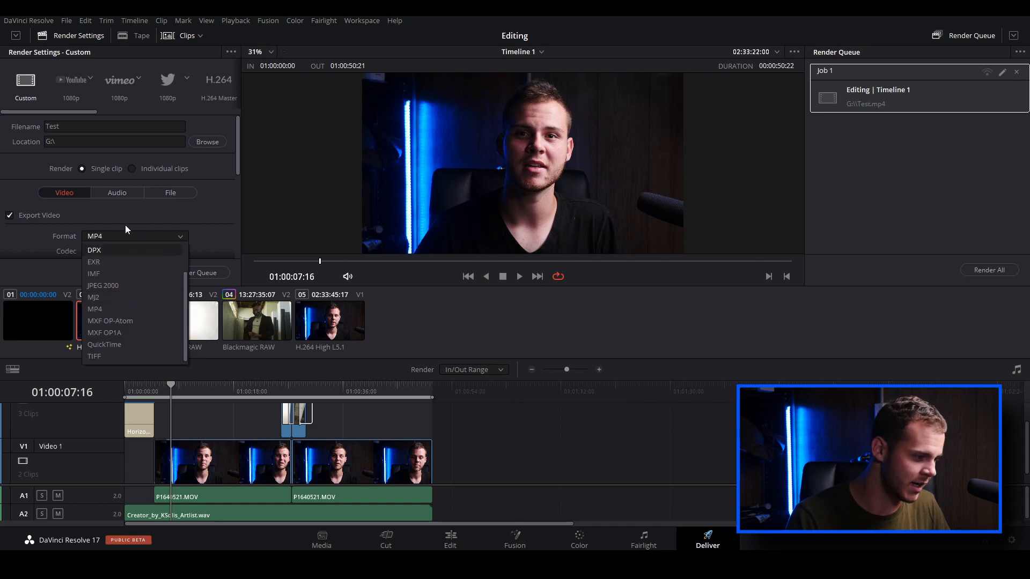
click(108, 344)
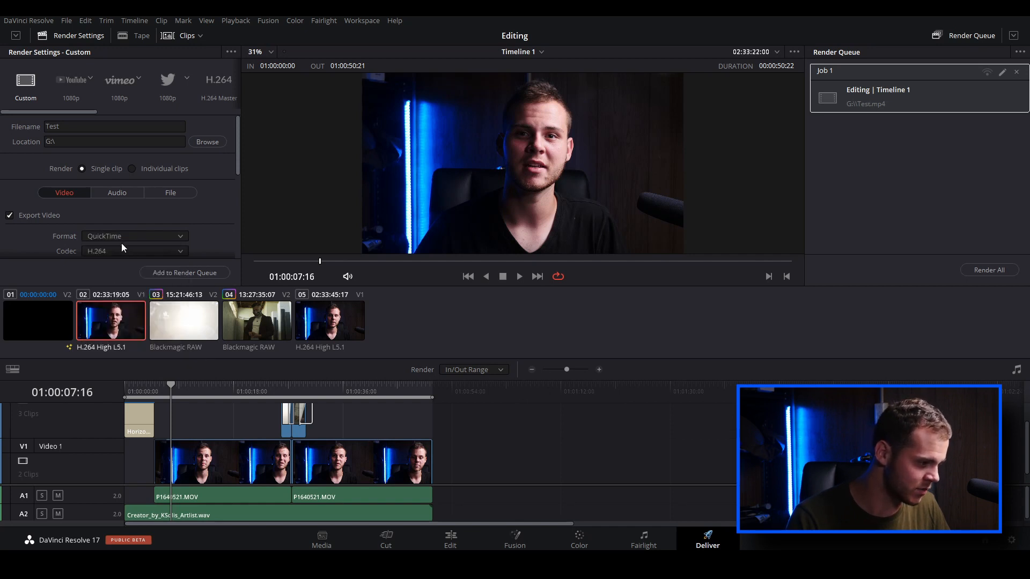
scroll(134, 225, down, 1)
click(130, 218)
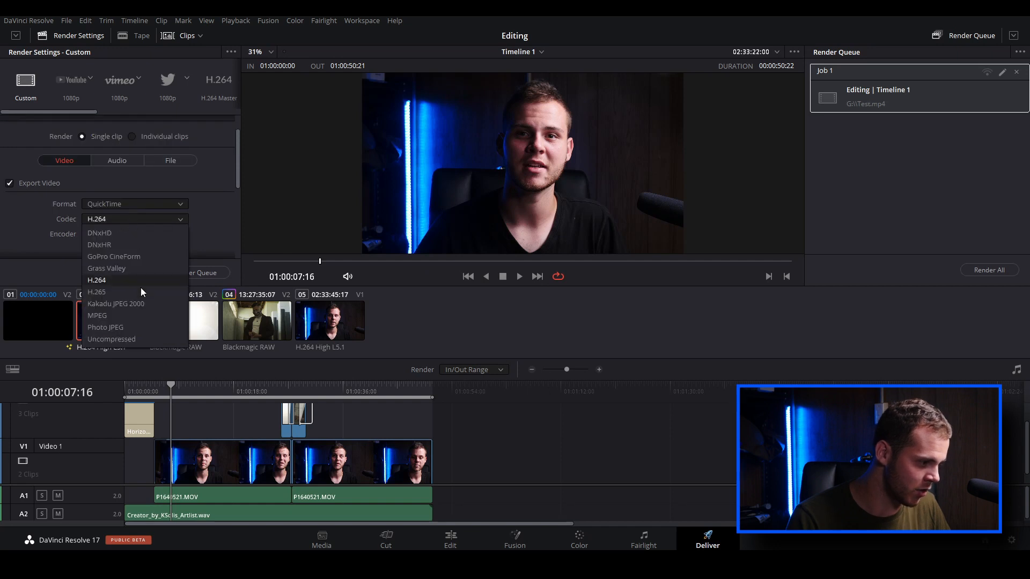
click(121, 259)
scroll(218, 230, down, 3)
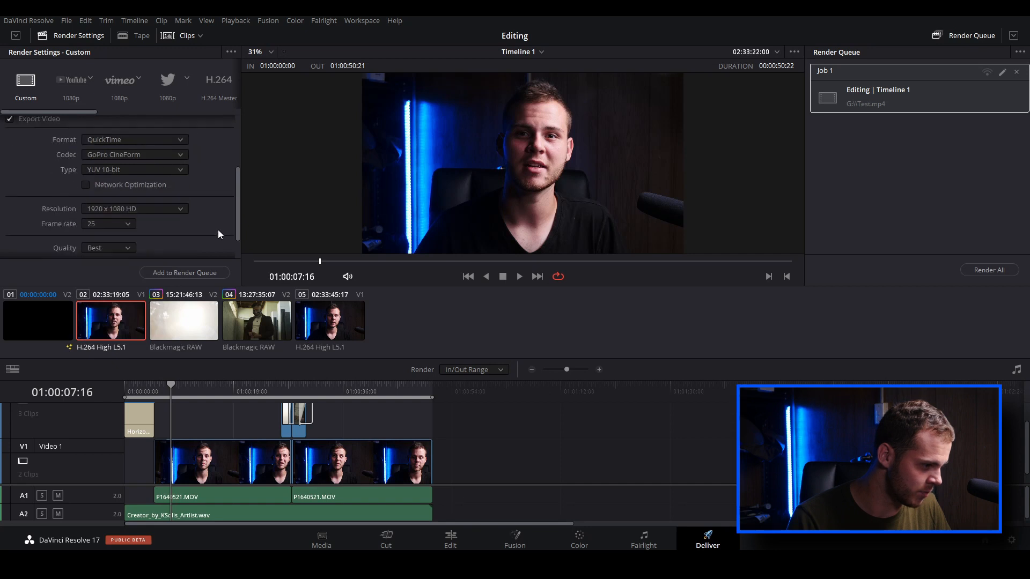
scroll(218, 229, up, 3)
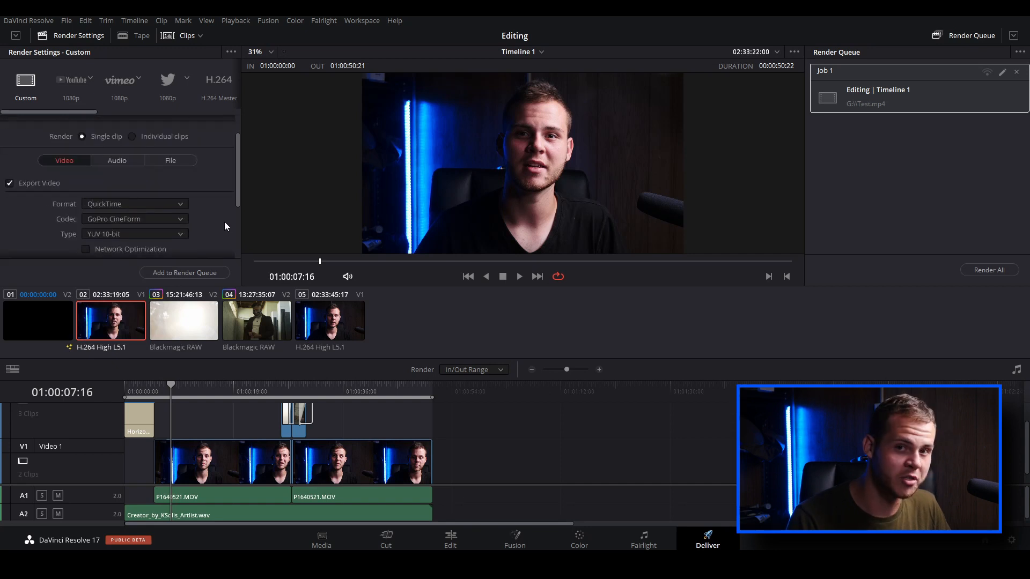
Rename the second version's output file to Test 2
scroll(135, 204, up, 1)
click(82, 127)
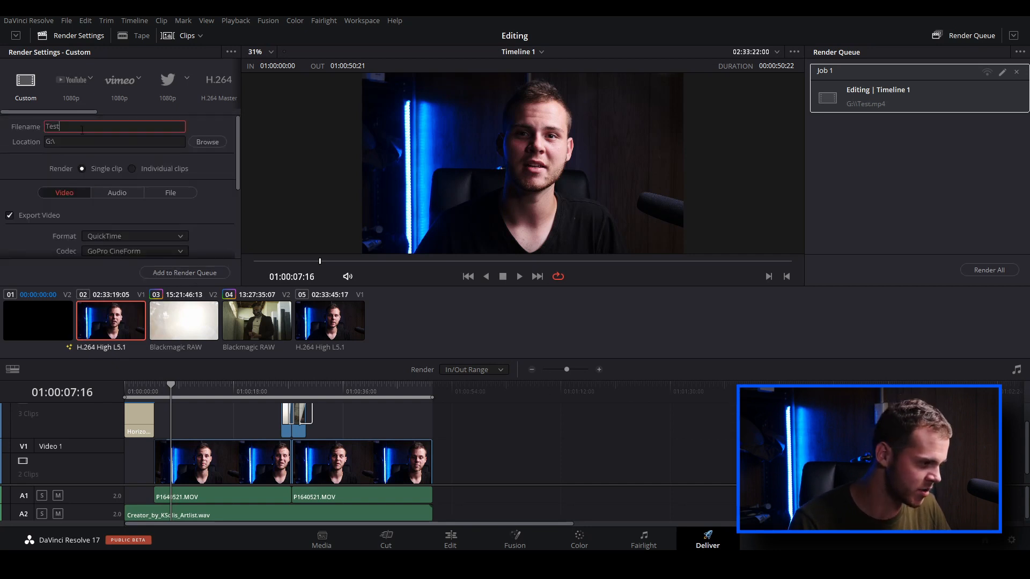
text(2)
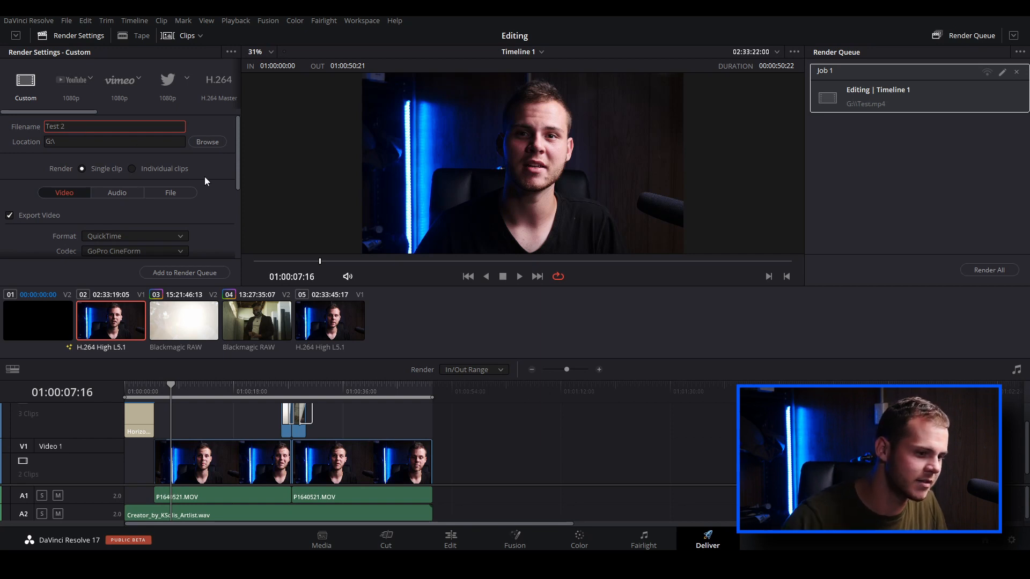
Add the QuickTime version to the render queue and select both queued jobs for rendering
scroll(225, 198, down, 3)
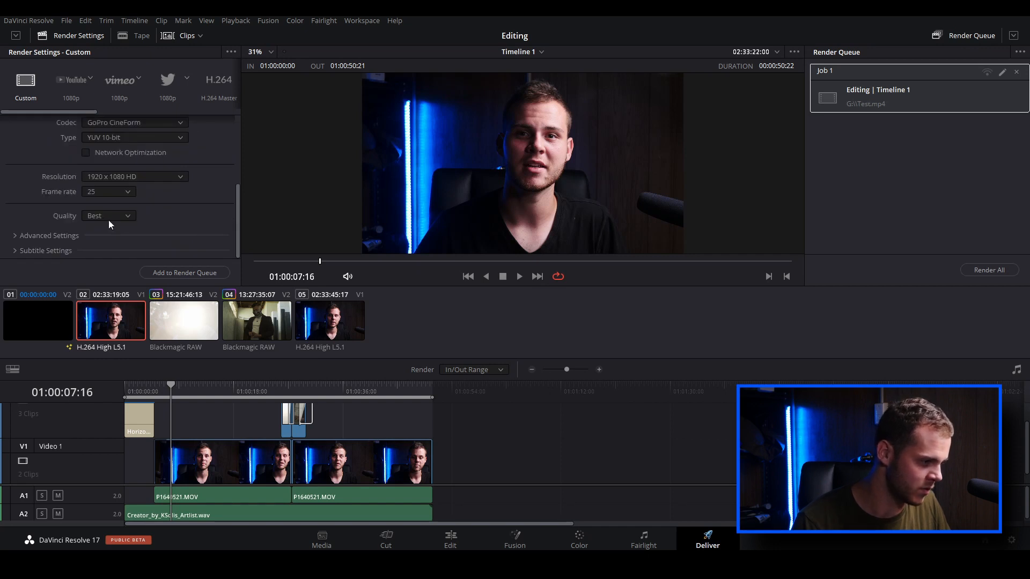
scroll(222, 185, up, 3)
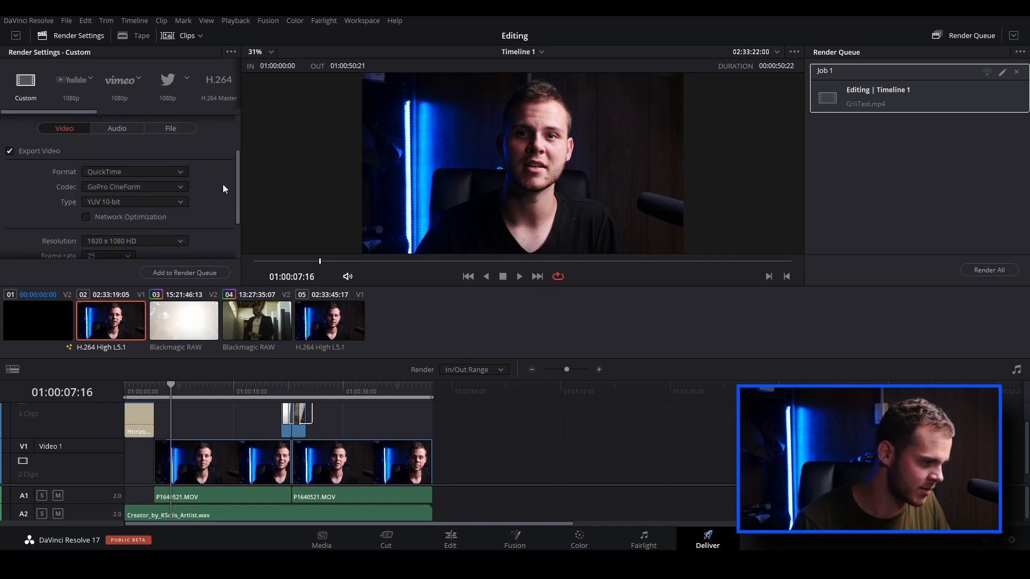
click(216, 273)
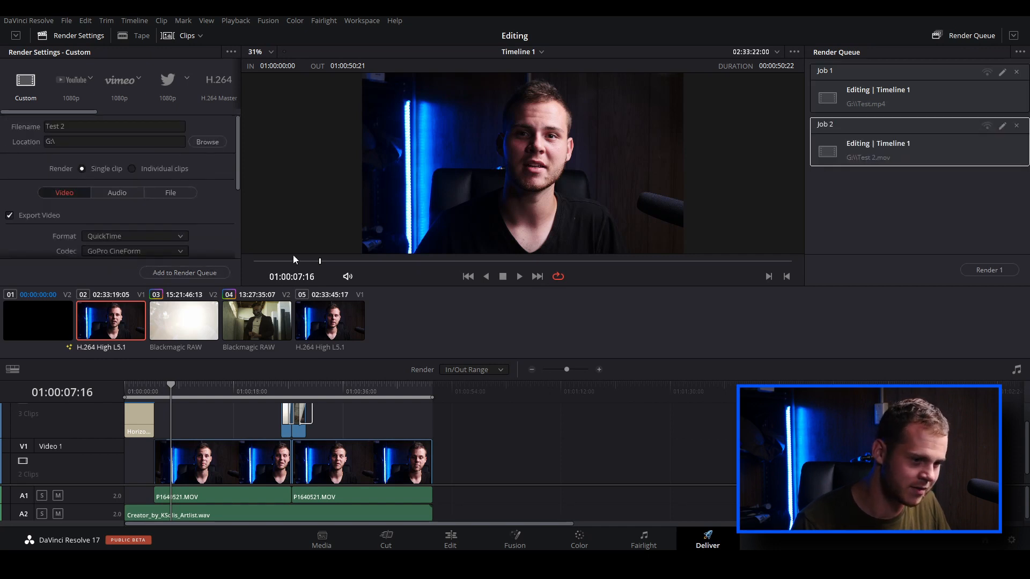
shift+click(893, 101)
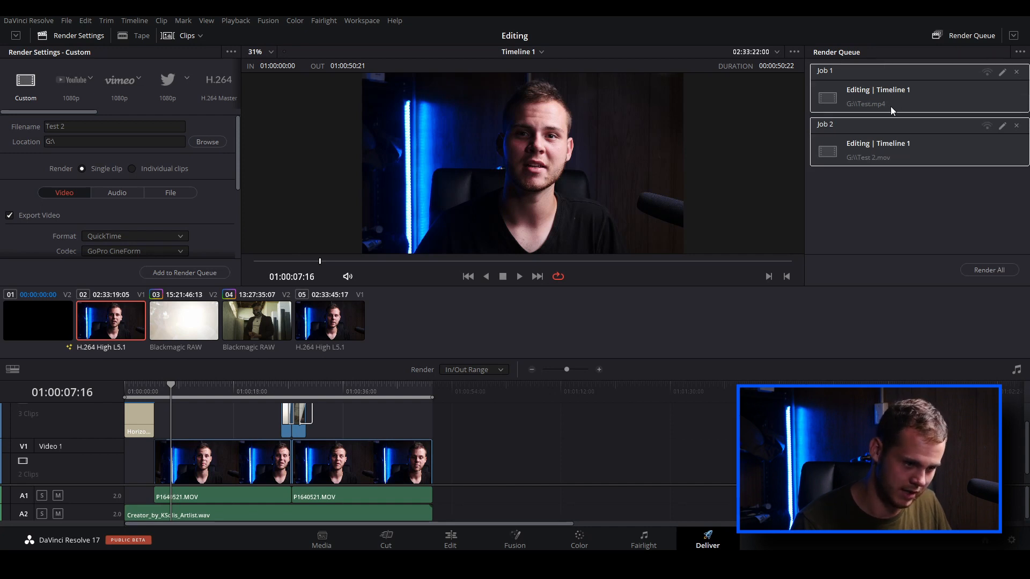